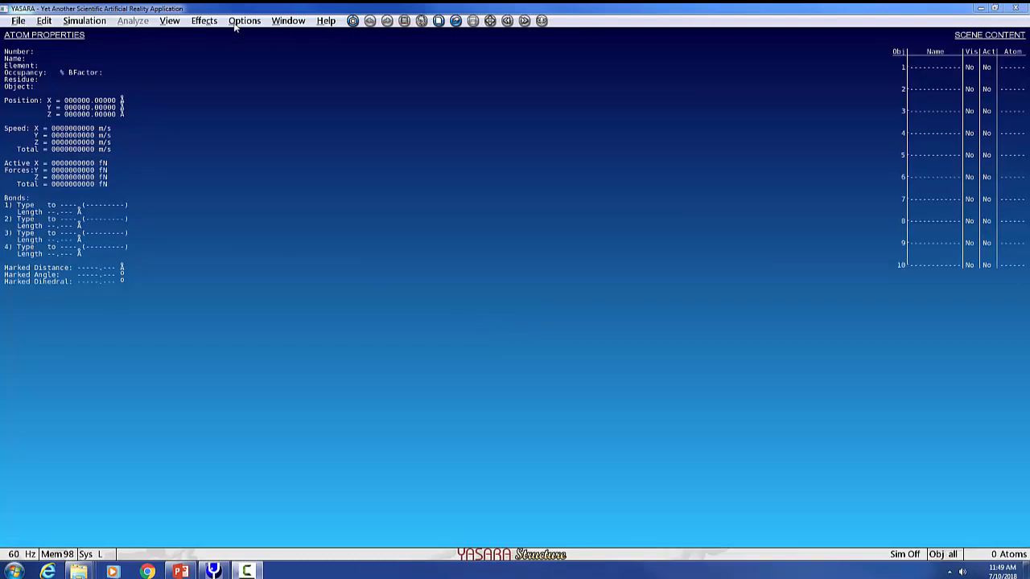
- Set the scene background to a uniform White color
left_click(170, 22)
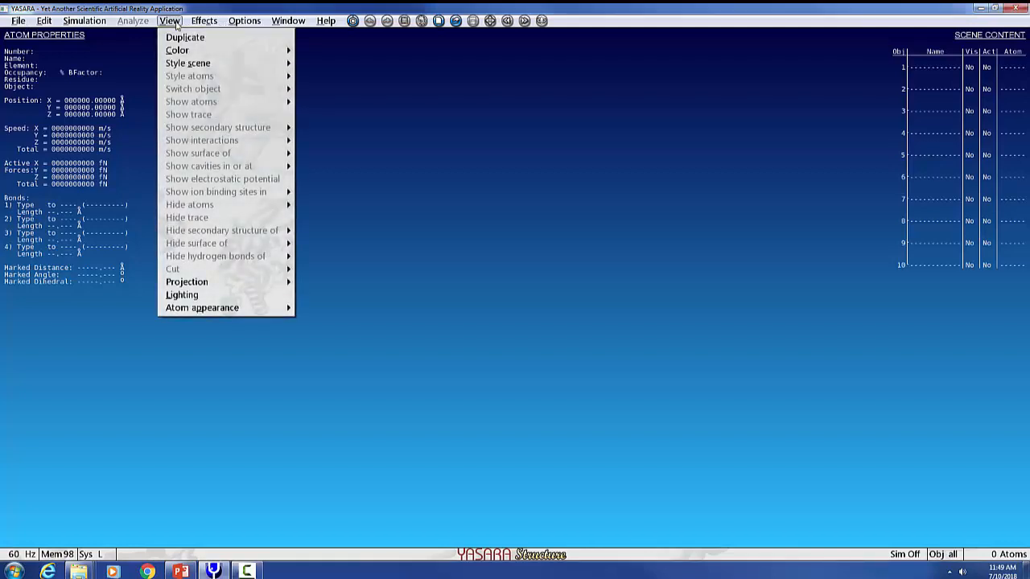
mouse_move(179, 50)
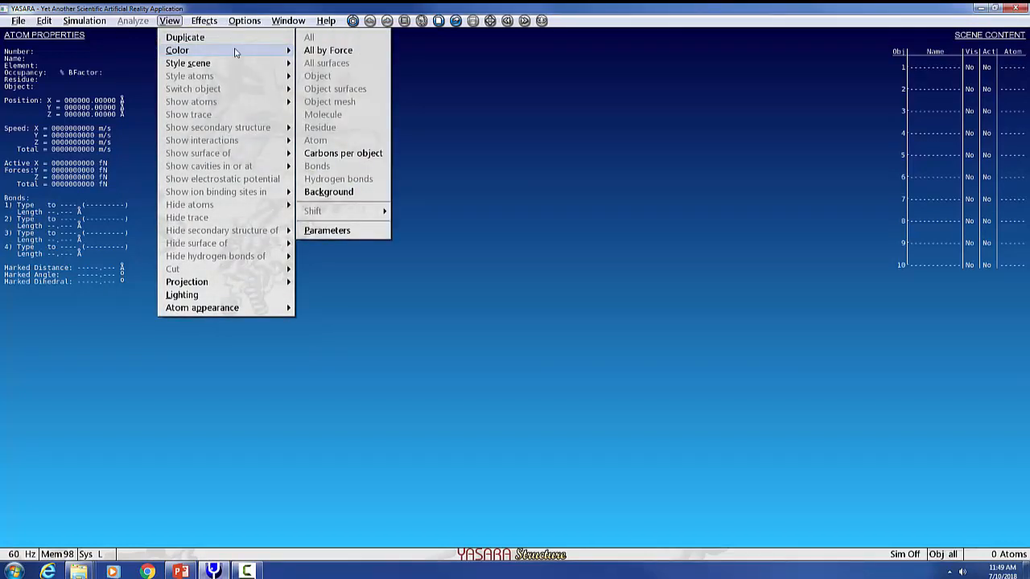
left_click(339, 193)
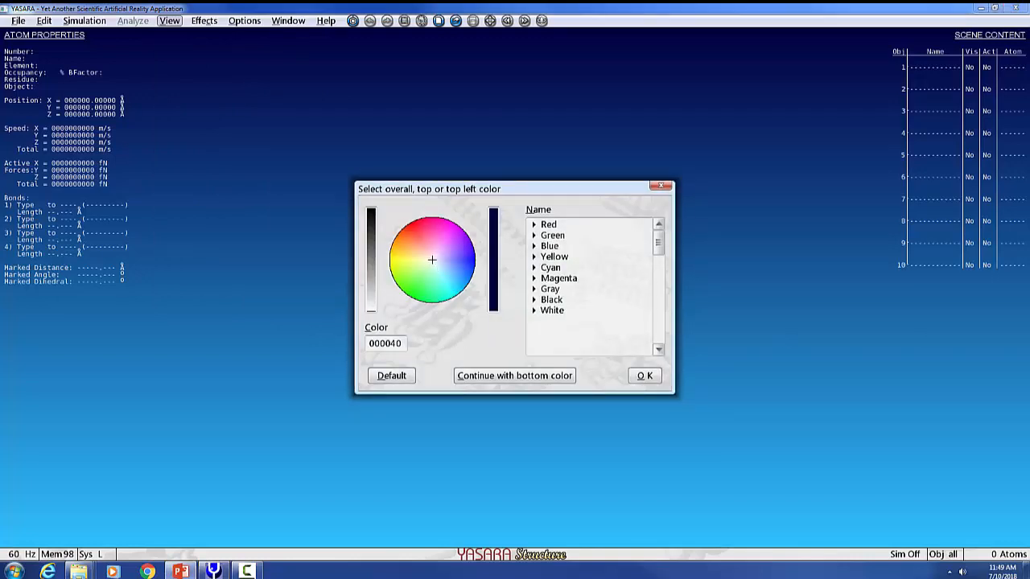
left_click(557, 312)
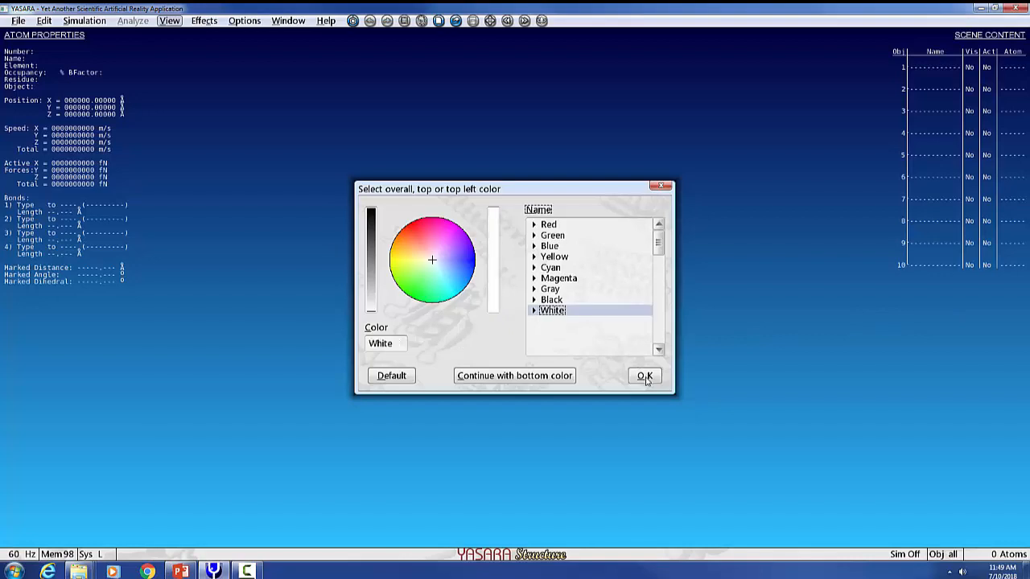
left_click(645, 377)
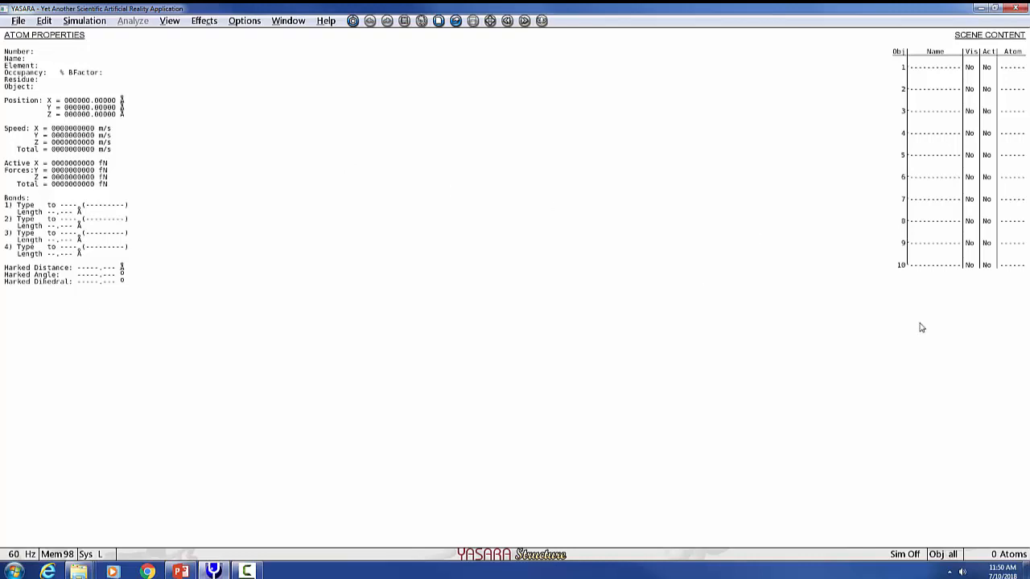
- Load the protein structure file KRAS.pdb from the F: drive, keeping object centering and problem correction enabled
left_click(180, 571)
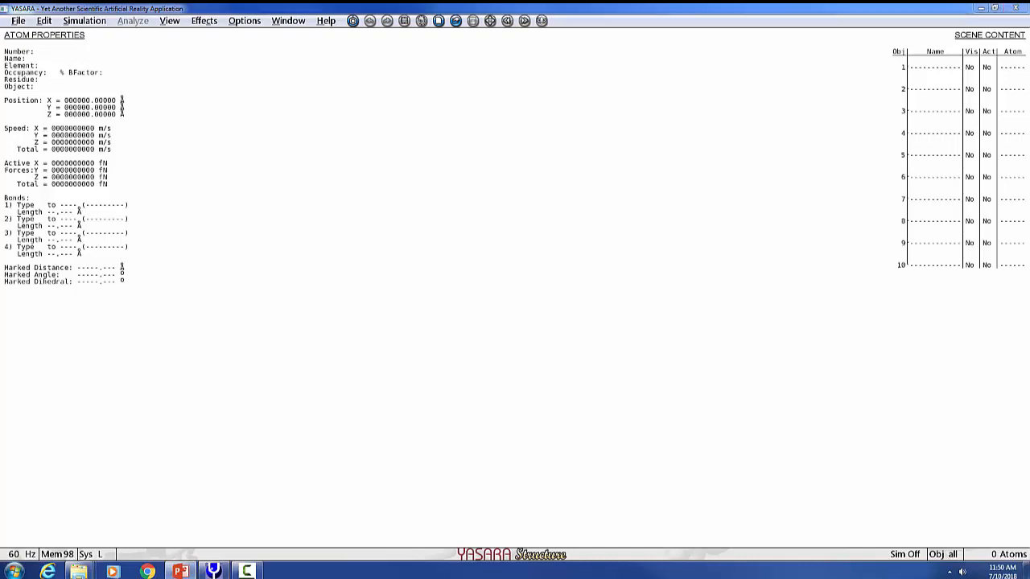
left_click(19, 22)
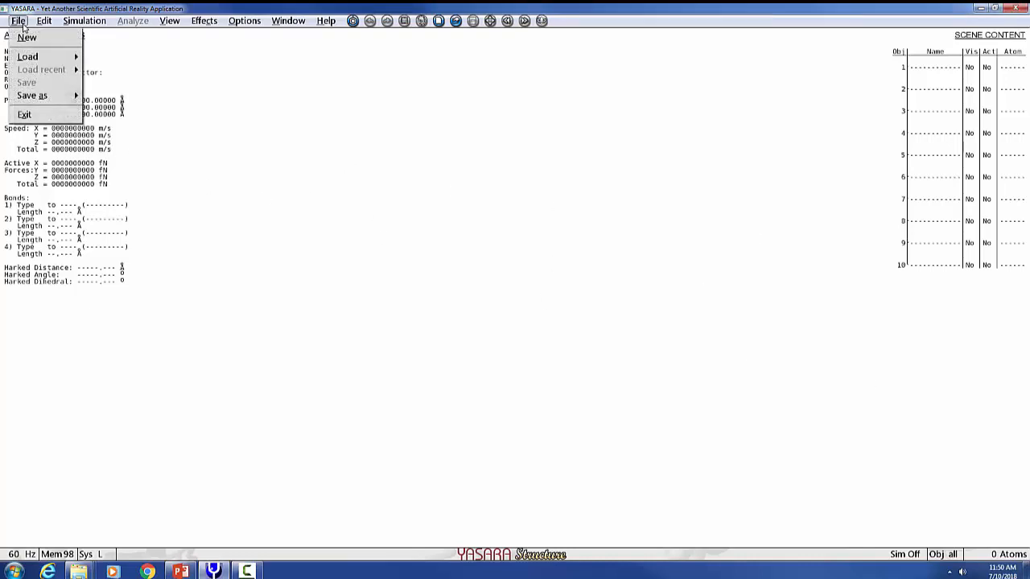
mouse_move(32, 59)
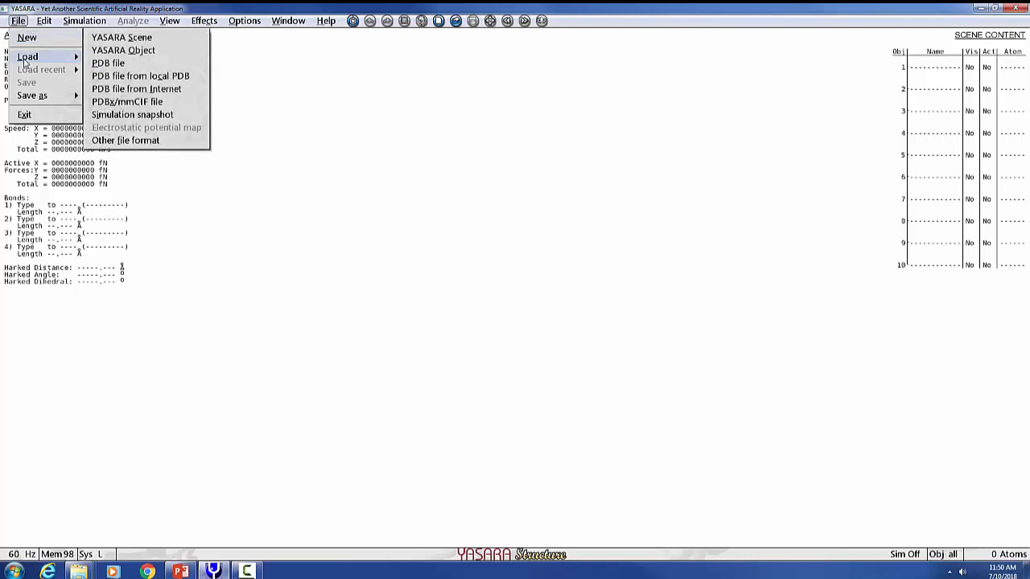
left_click(110, 65)
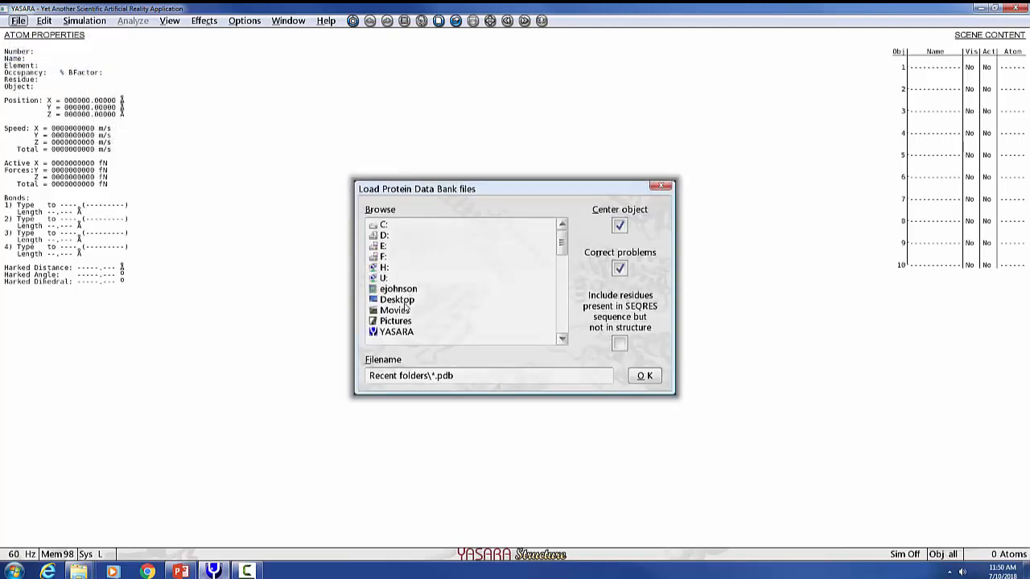
left_click(385, 230)
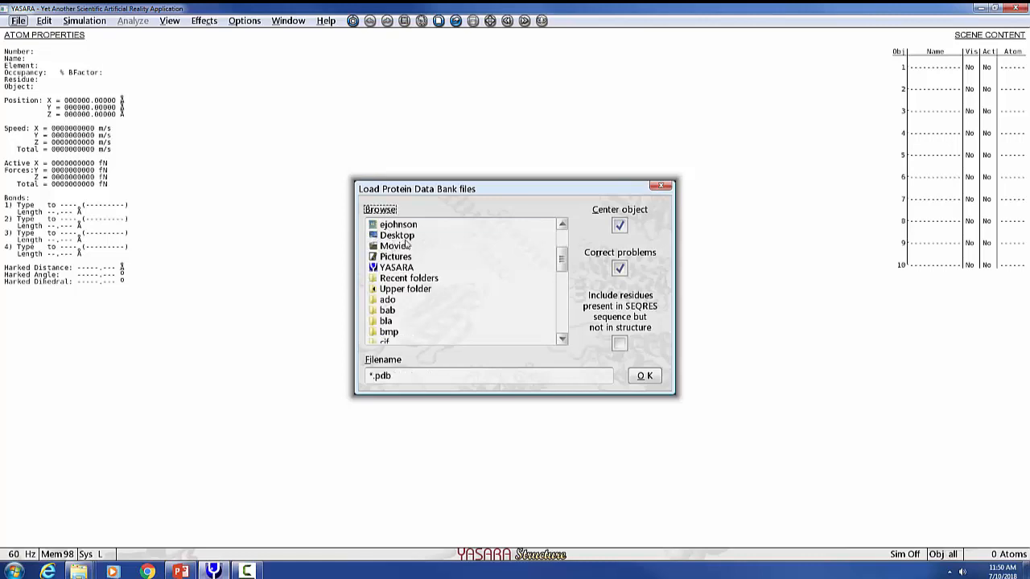
scroll(402, 261, "down", 10)
scroll(407, 266, "up", 10)
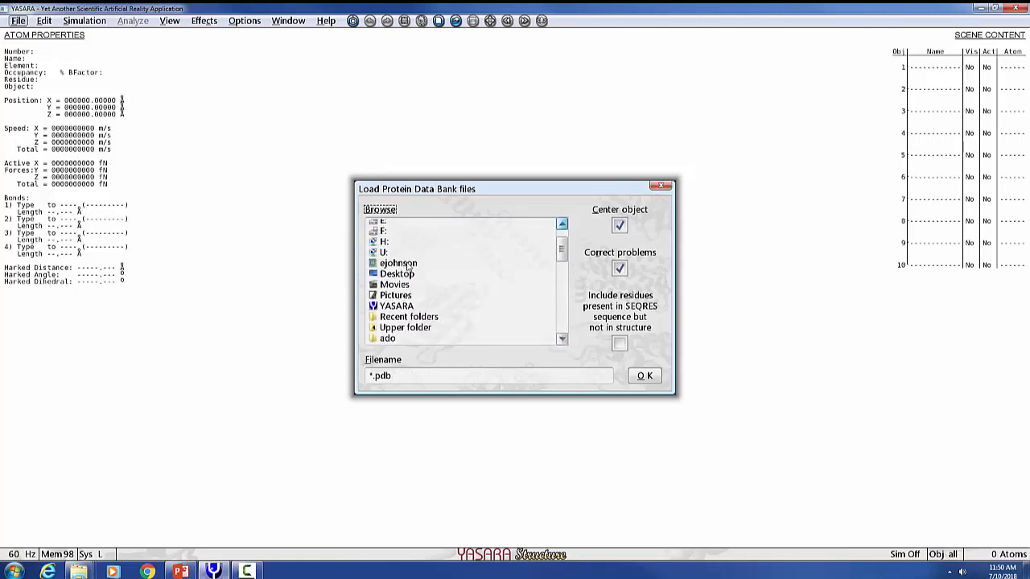
left_click(385, 247)
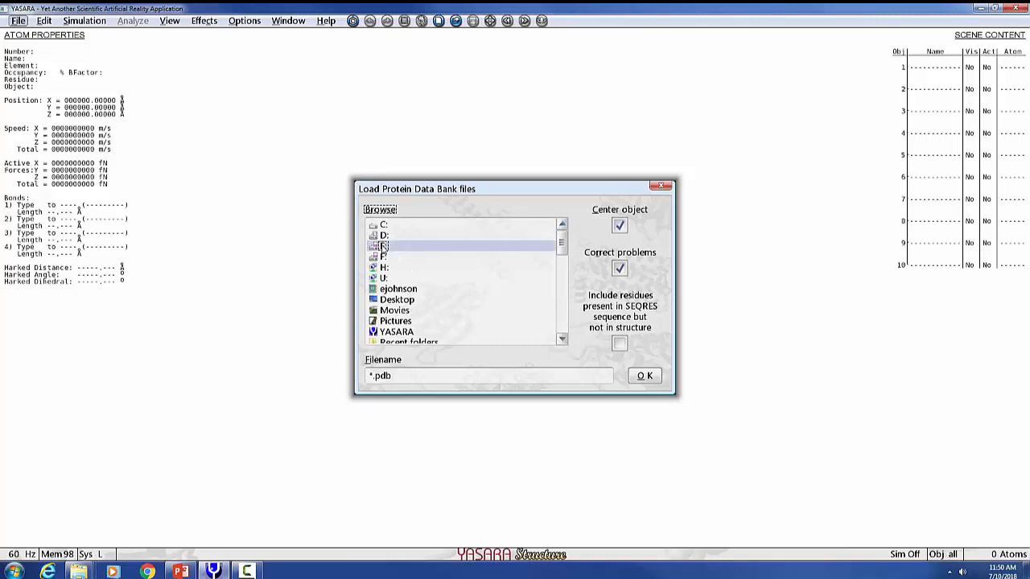
scroll(384, 247, "down", 7)
scroll(435, 304, "down", 1)
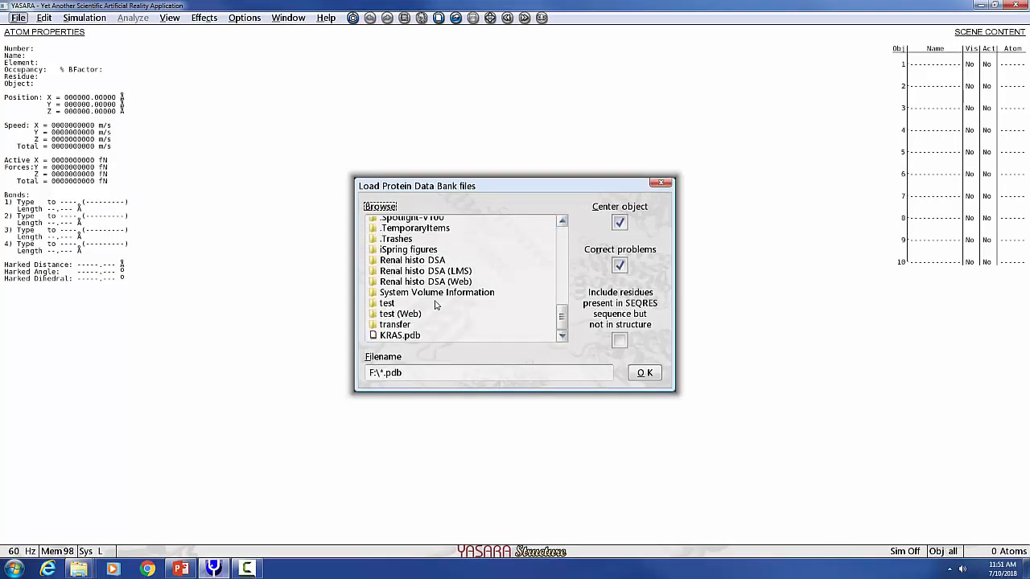
double_click(387, 338)
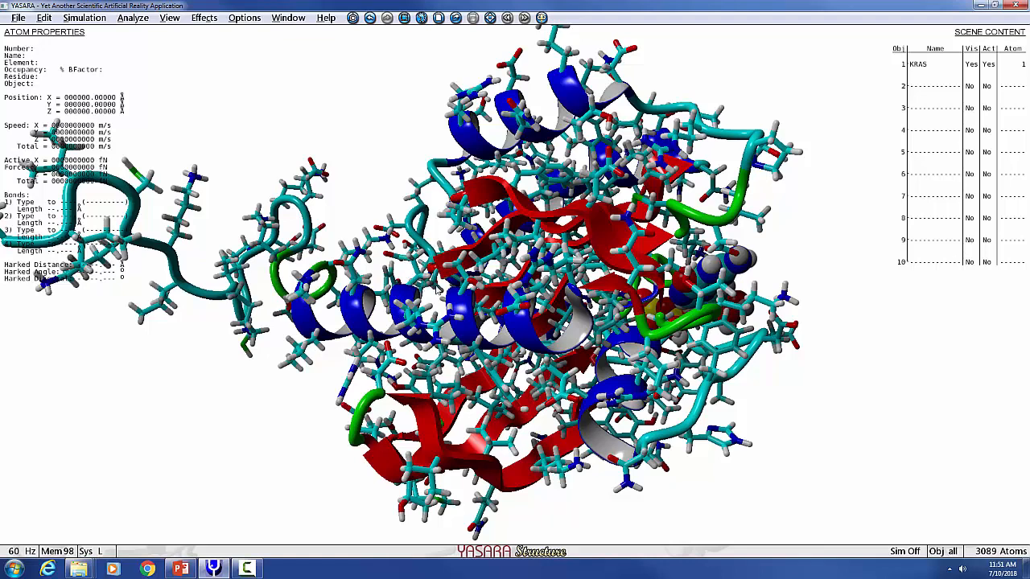
- Open the YASARA user manual, look through its list of chapters and close it again
middle_click_drag(437, 287, 453, 286)
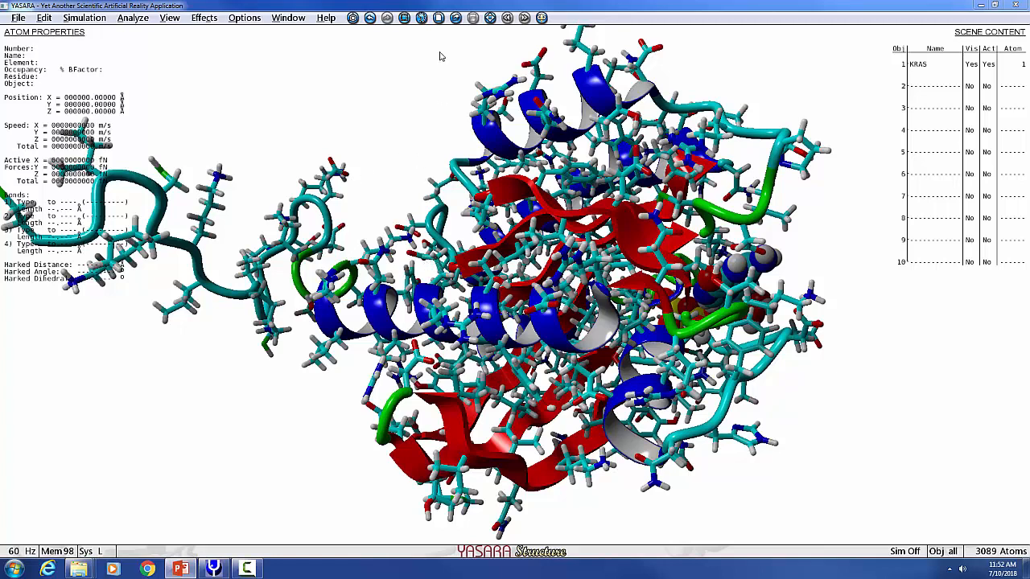
left_click(329, 19)
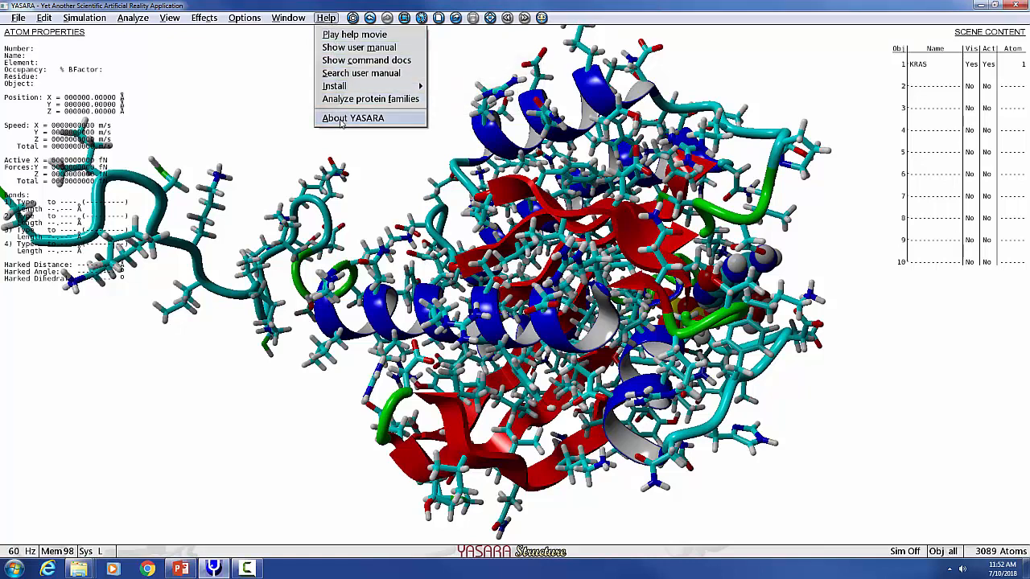
left_click(341, 47)
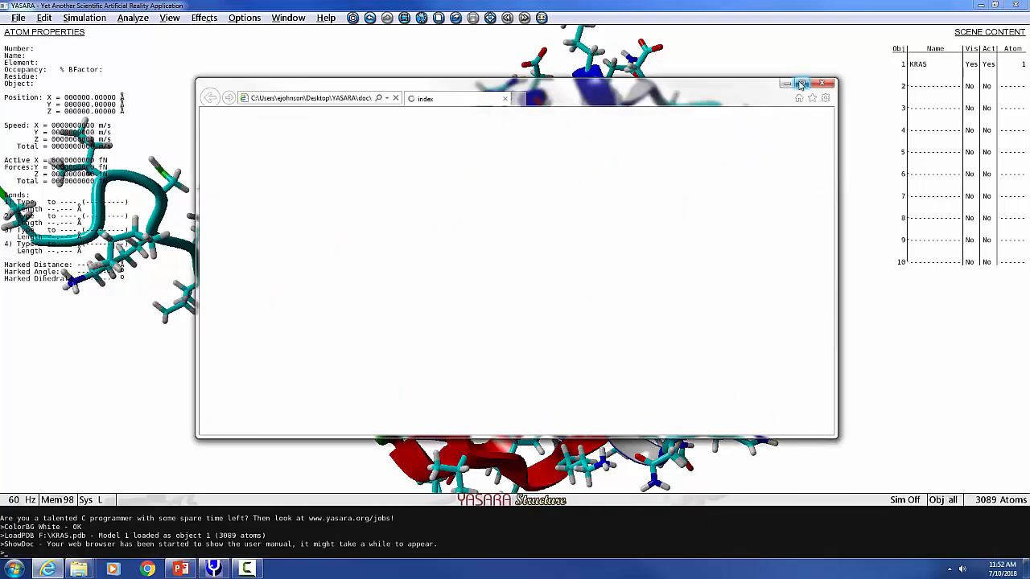
scroll(438, 309, "down", 3)
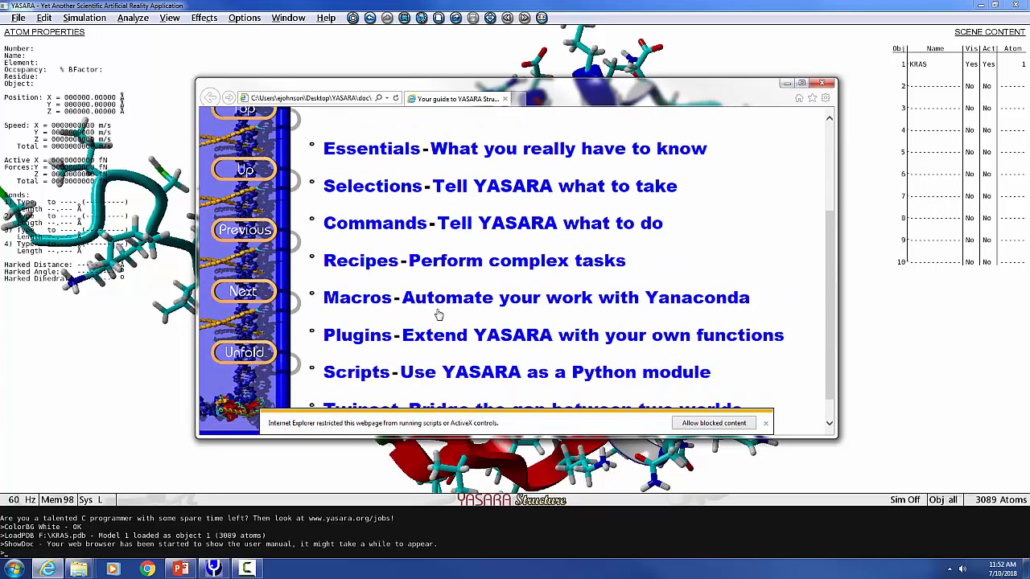
scroll(439, 314, "up", 3)
scroll(438, 314, "down", 3)
scroll(441, 310, "up", 3)
scroll(426, 314, "down", 3)
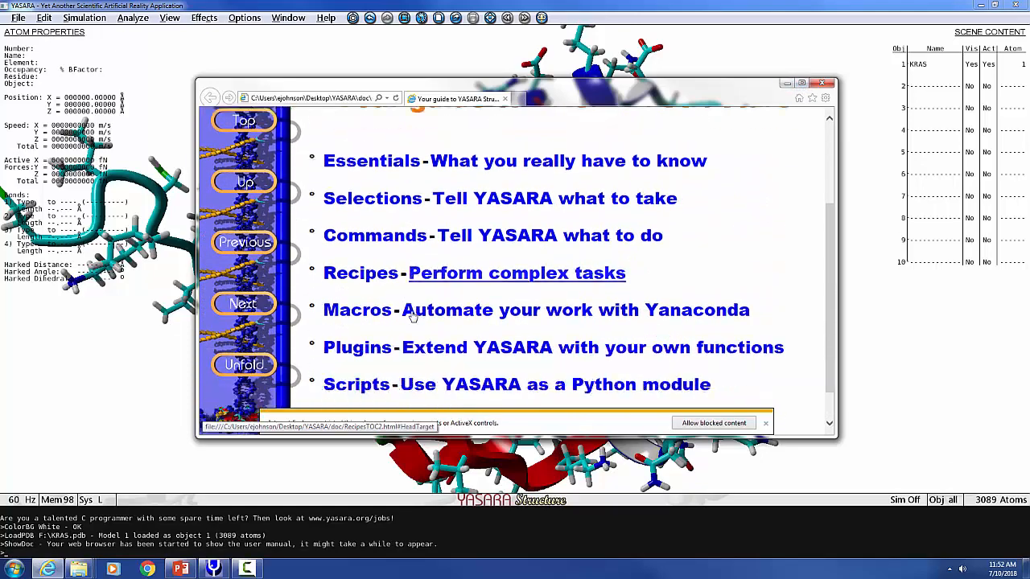
scroll(412, 316, "down", 3)
scroll(476, 317, "up", 5)
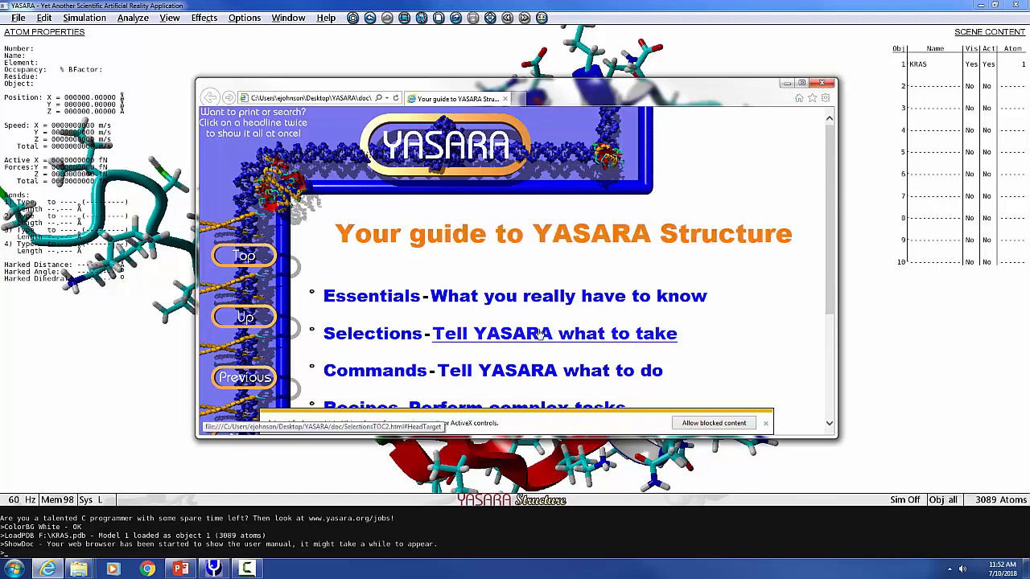
scroll(542, 333, "down", 4)
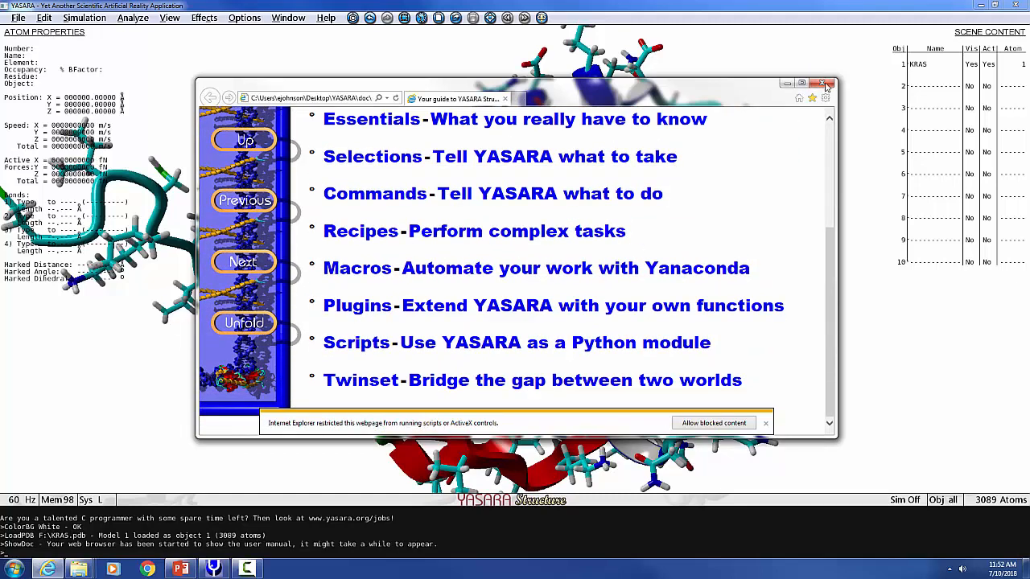
left_click(822, 84)
left_click(287, 18)
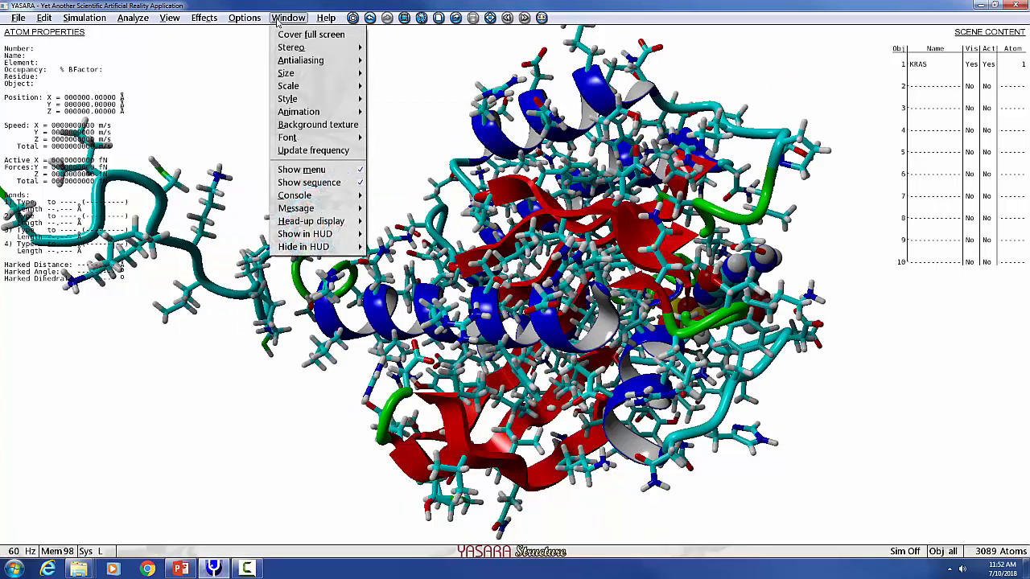
mouse_move(326, 19)
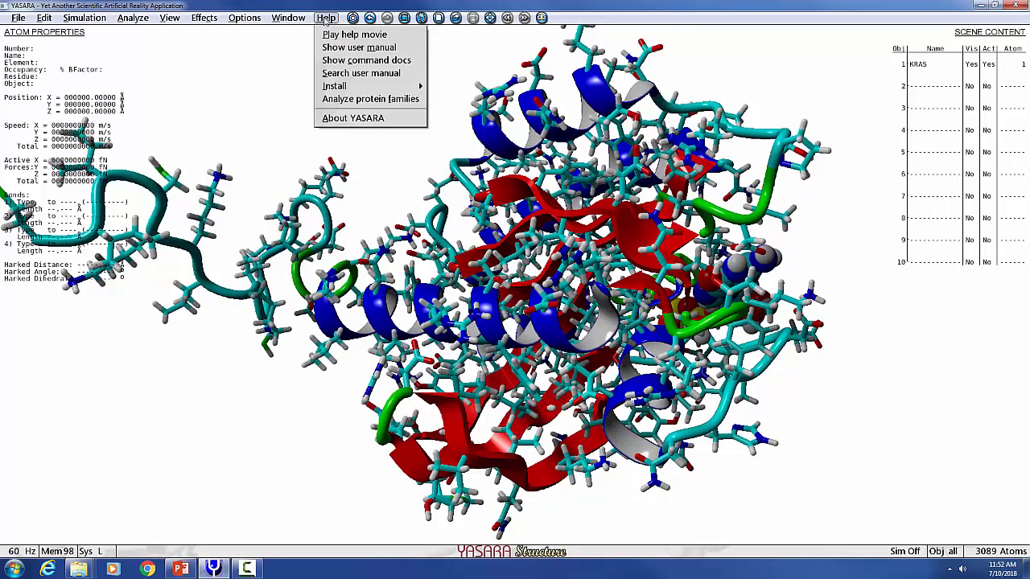
left_click(242, 74)
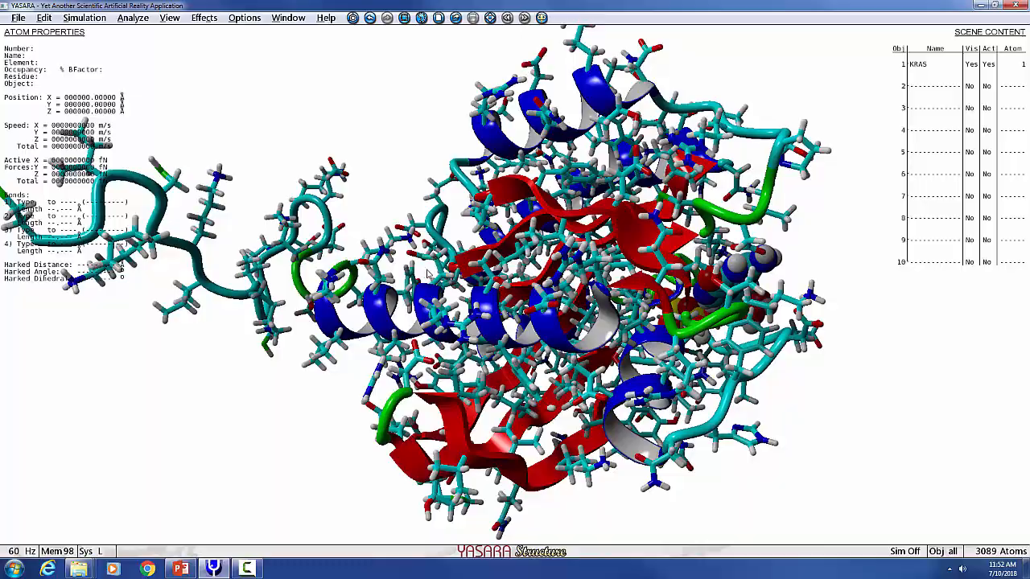
- Zoom out, move and rotate the KRAS model to inspect the whole protein from different sides
left_click_drag(427, 271, 447, 217)
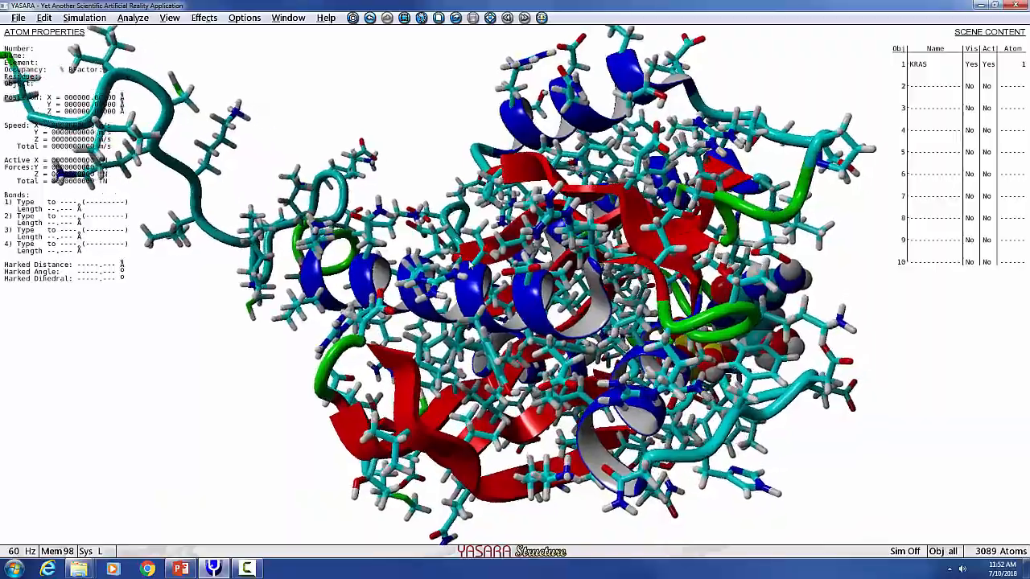
right_click_drag(471, 265, 482, 322)
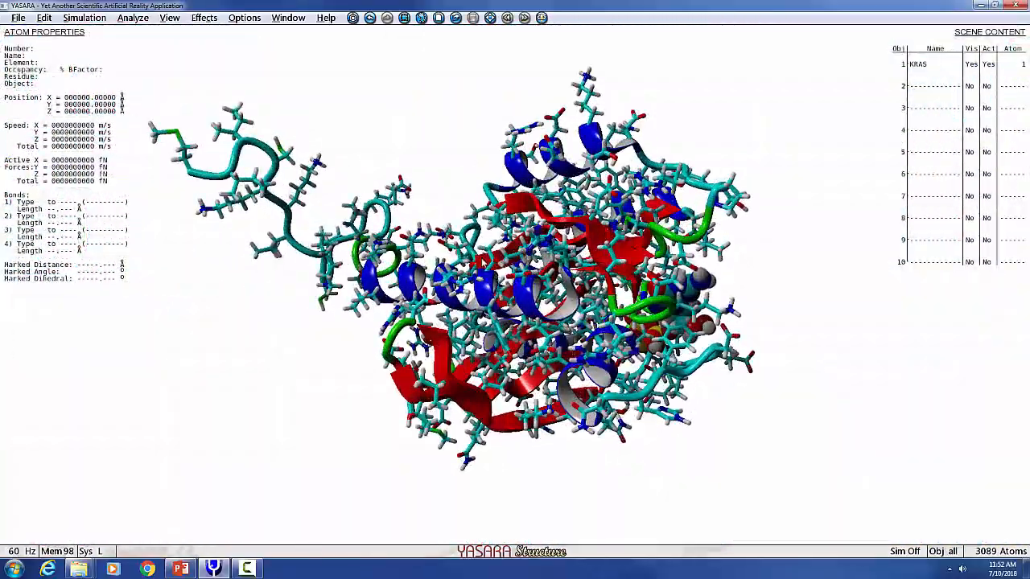
middle_click_drag(482, 322, 393, 350)
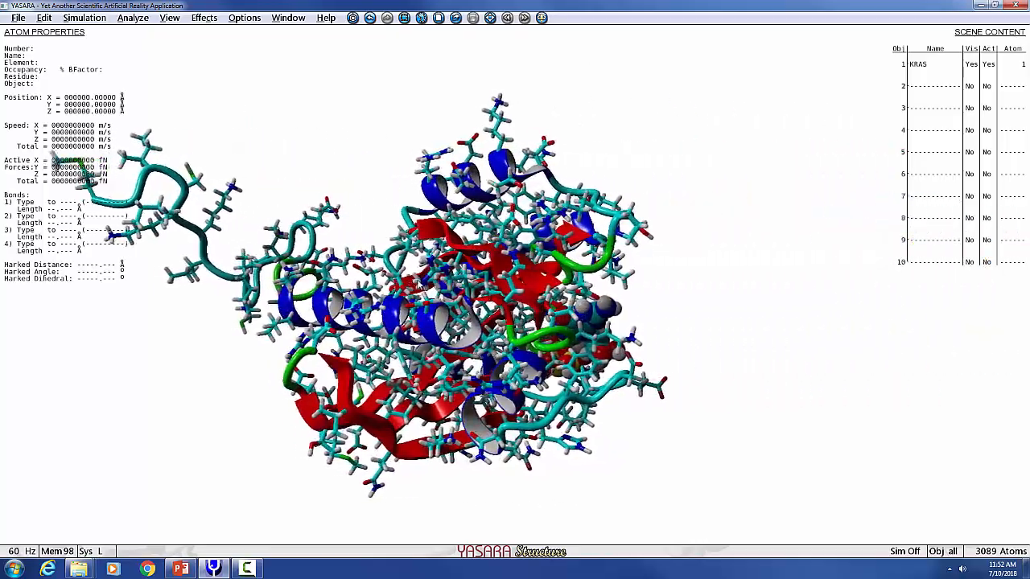
middle_click_drag(534, 278, 637, 280)
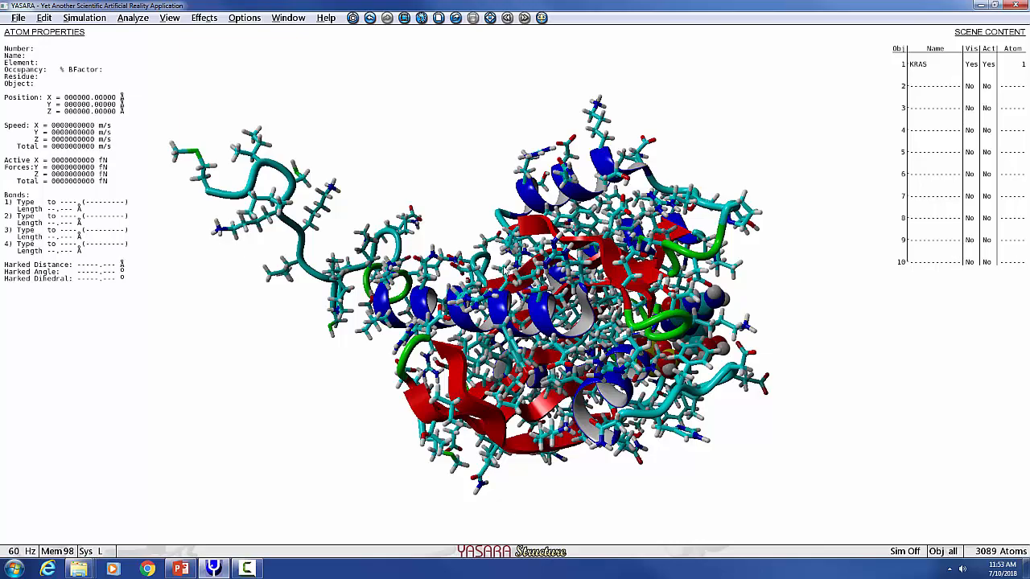
left_click_drag(563, 379, 468, 384)
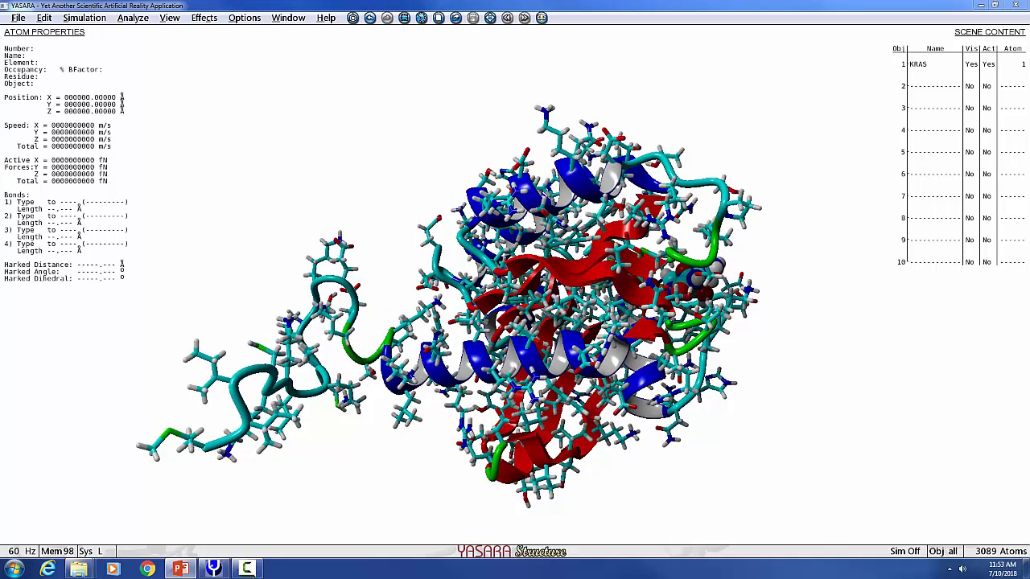
- Expand the KRAS object into its molecules and toggle the first two Mol A entries and the whole object off and on
left_click(922, 66)
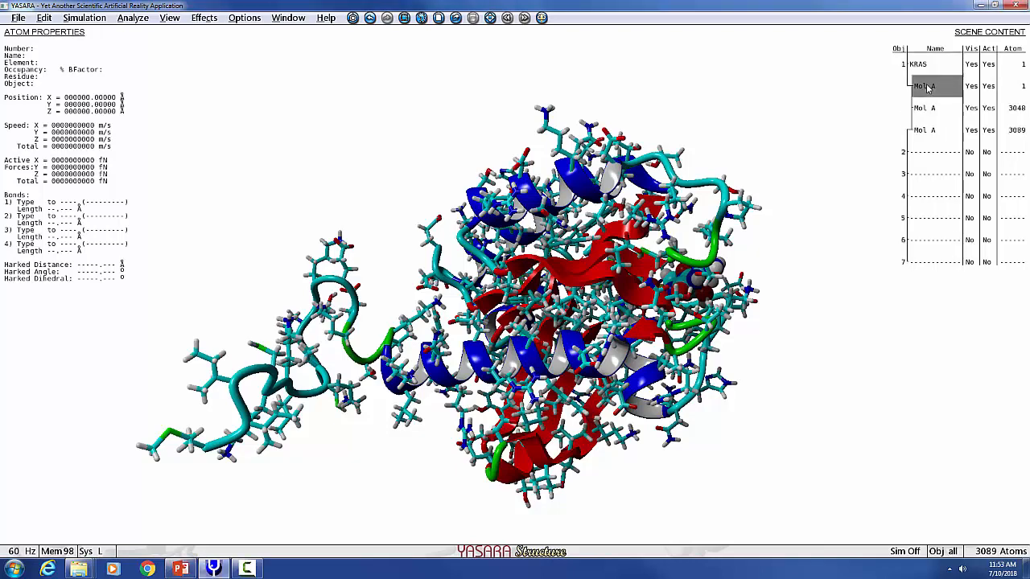
left_click(970, 86)
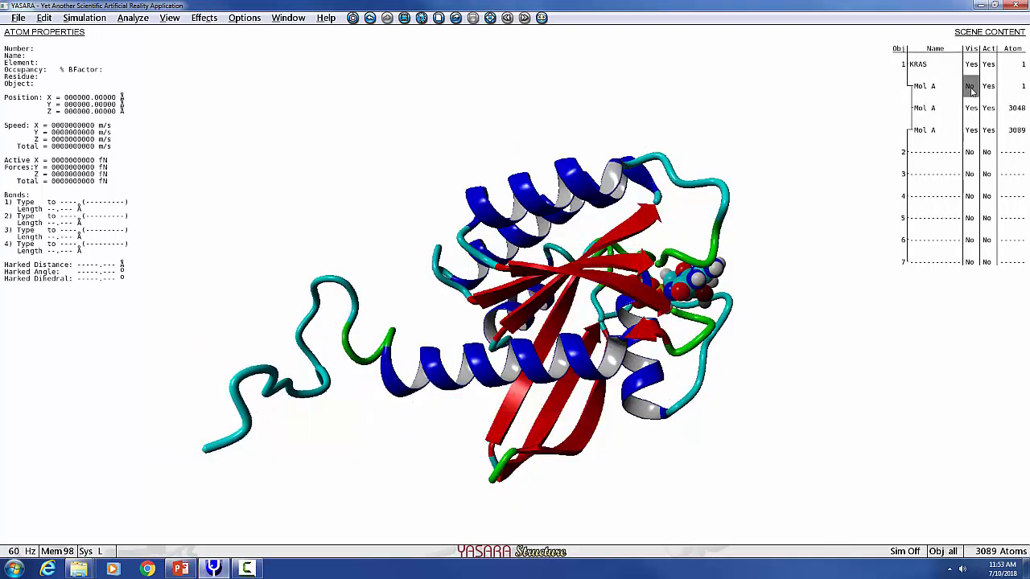
left_click(970, 88)
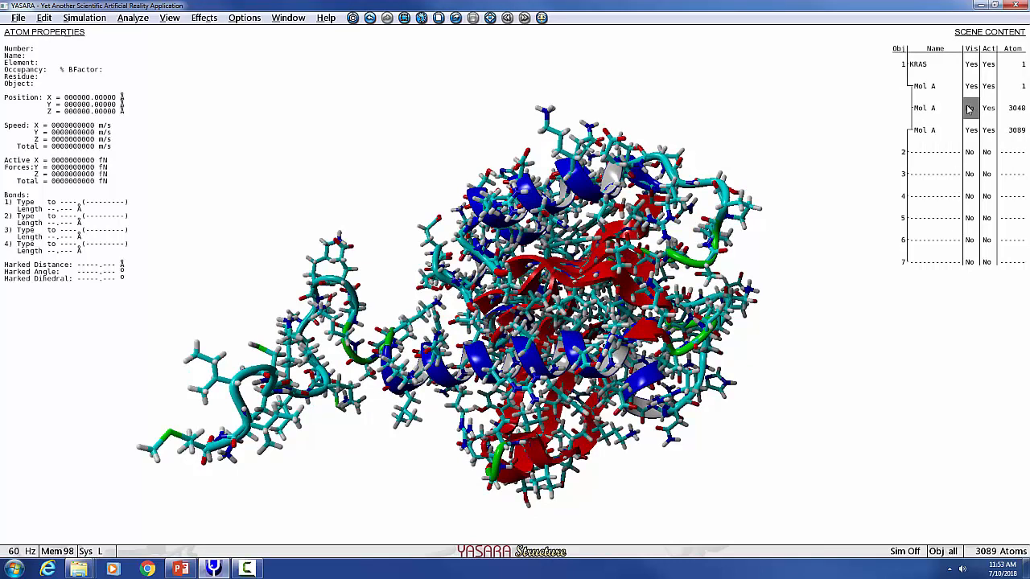
left_click(968, 110)
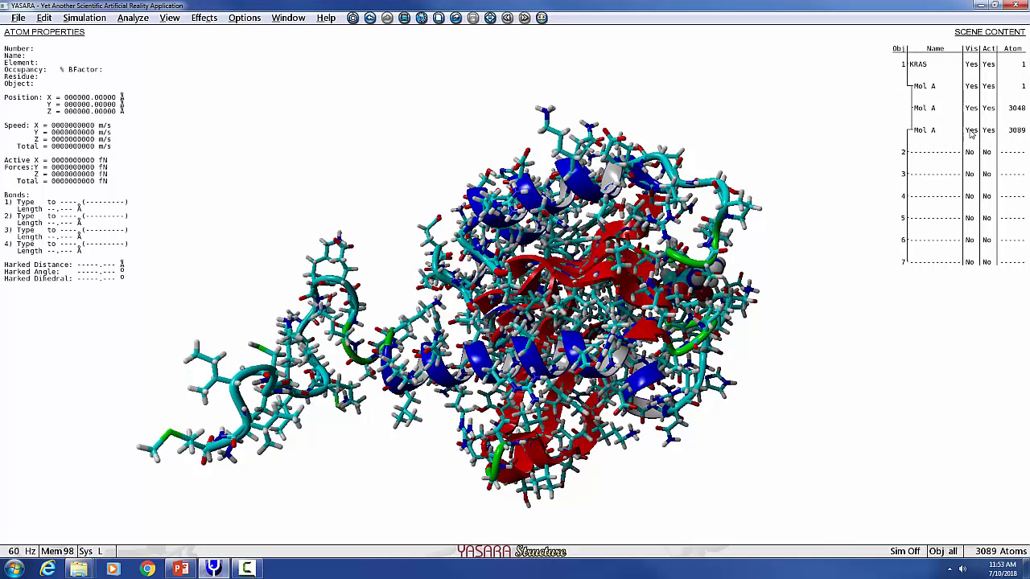
left_click(970, 64)
left_click(971, 66)
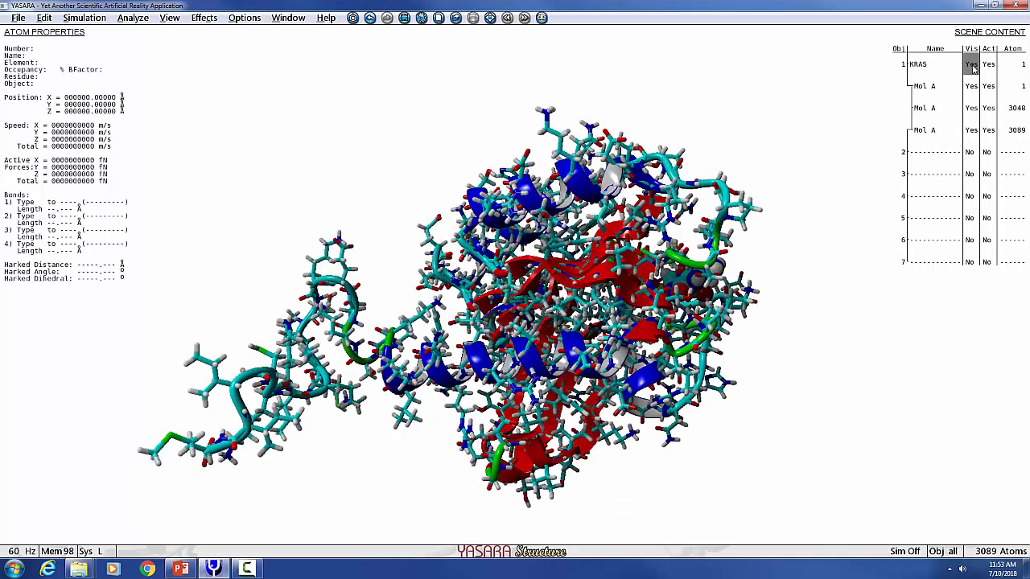
- Hide the atoms of the first Mol A entry under KRAS, the one starting at atom 1
left_click(971, 87)
left_click(971, 87)
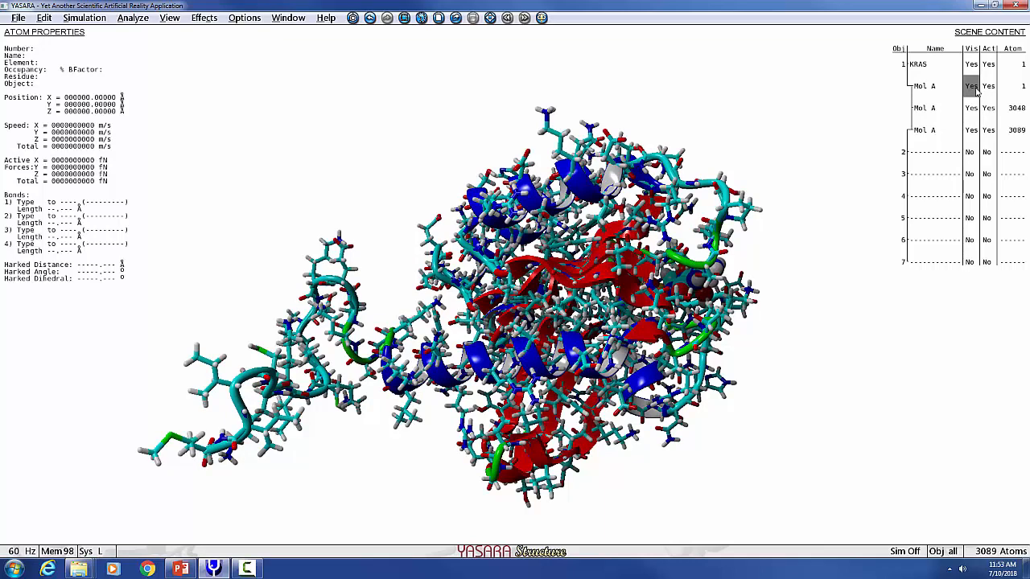
left_click(971, 87)
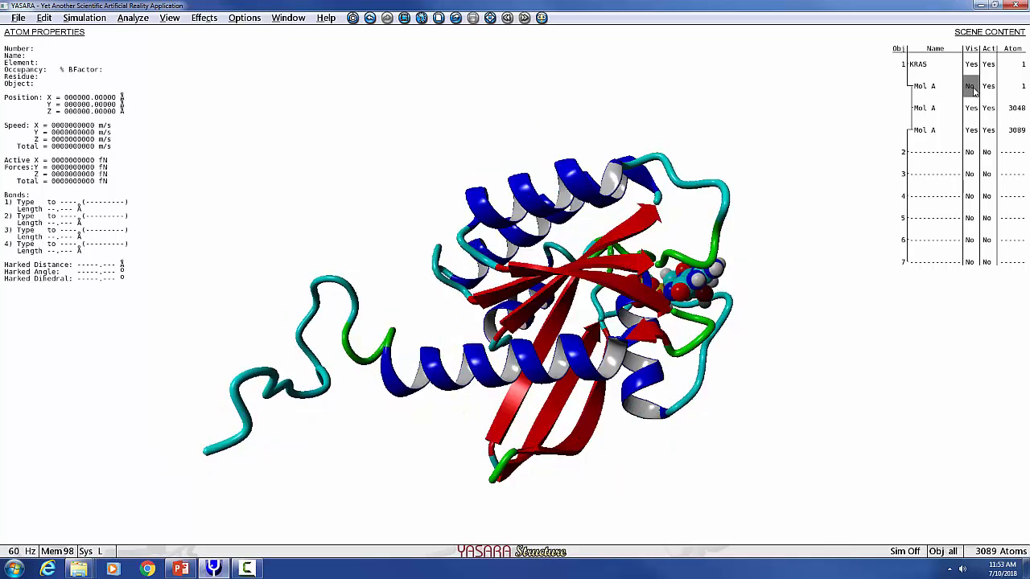
- Show the atoms of the first Mol A entry again and select residue VAL 14 in the sequence
left_click(970, 87)
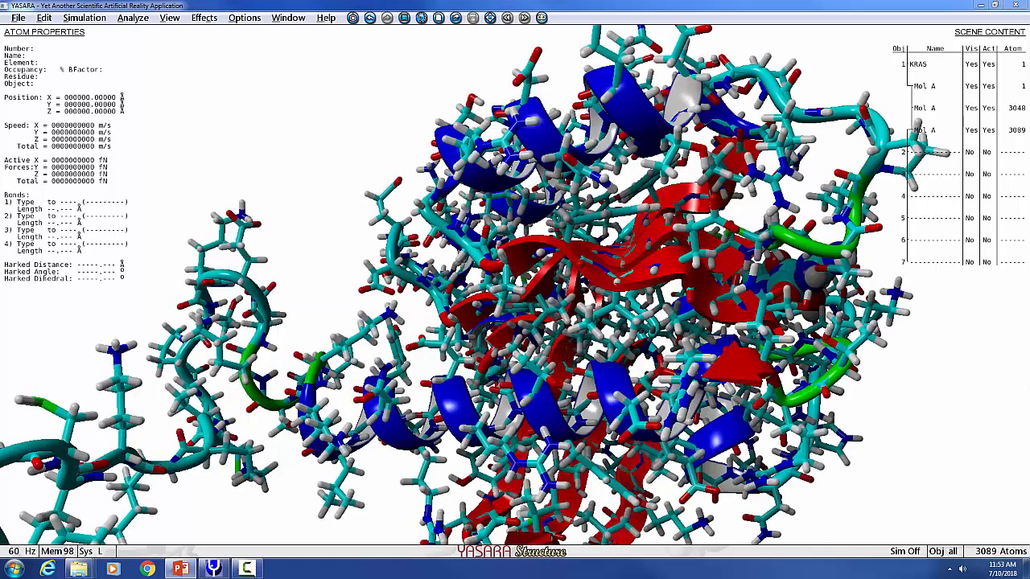
mouse_move(508, 568)
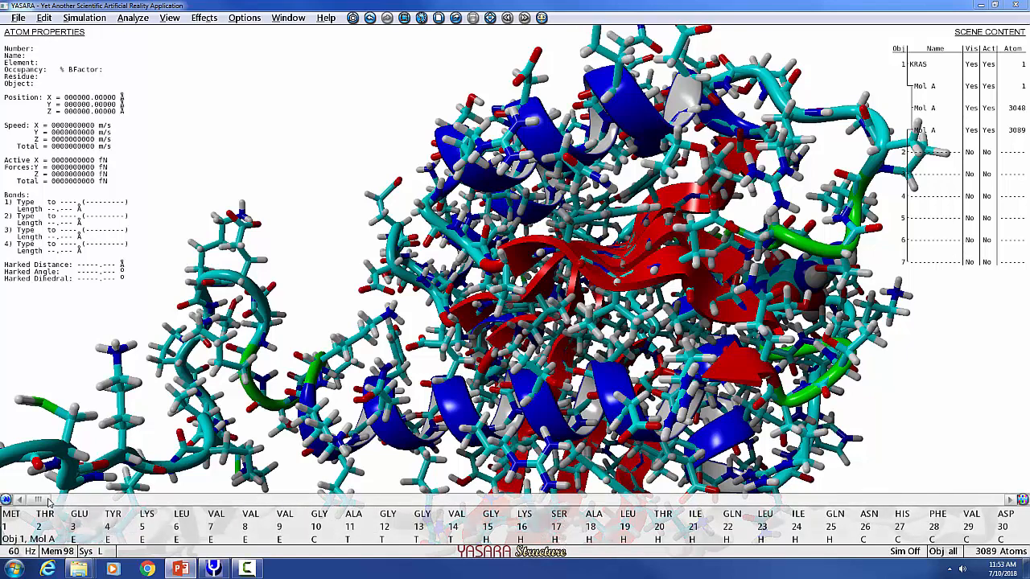
mouse_move(53, 500)
left_mouse_down()
mouse_move(613, 505)
mouse_move(125, 507)
mouse_move(51, 519)
left_mouse_up()
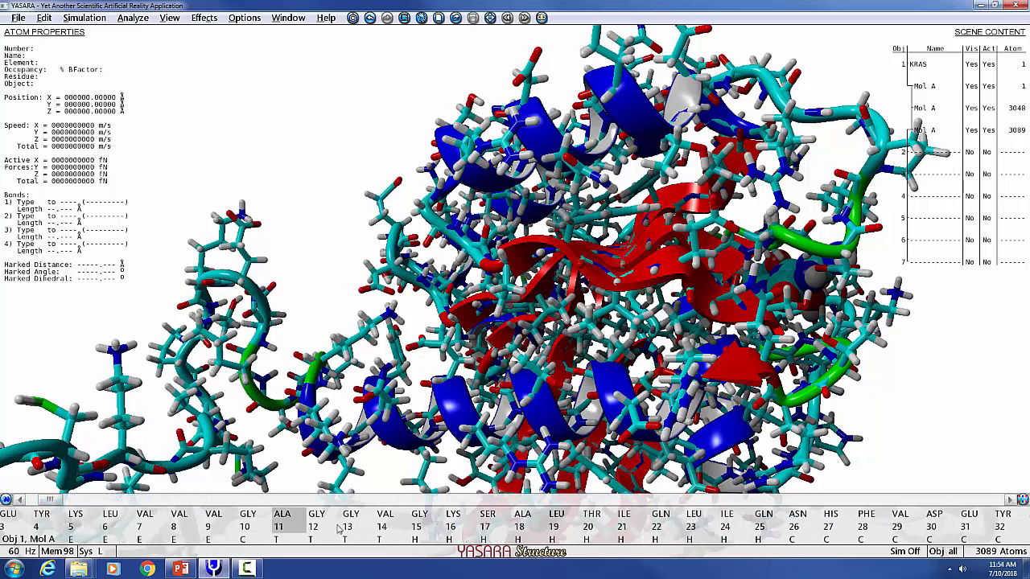
left_click(387, 520)
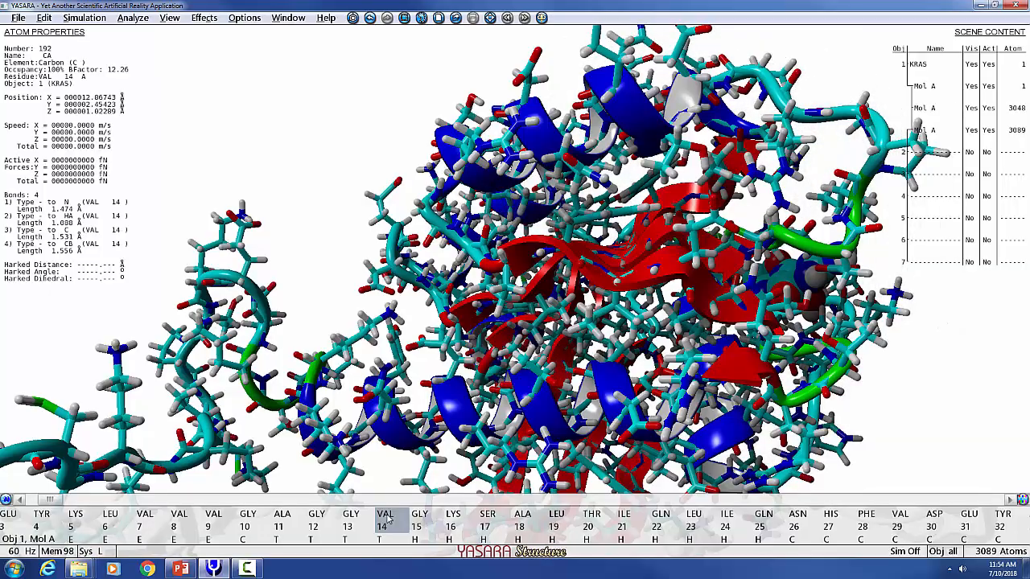
- Look through the replacement residues offered for swapping VAL 14 and close the list without making a swap
left_click_drag(493, 436, 404, 457)
left_click_drag(560, 304, 600, 362)
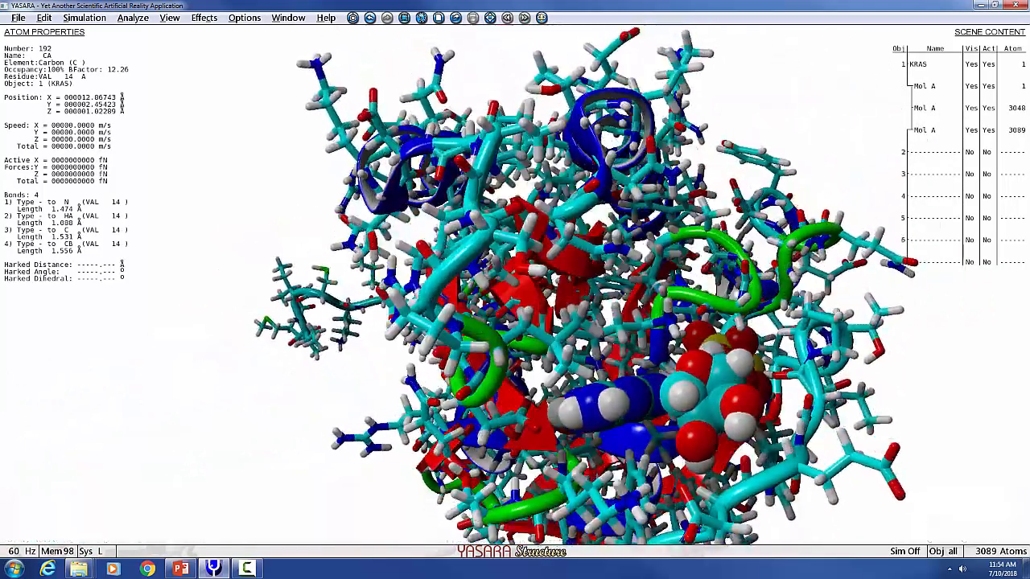
right_click_drag(633, 298, 639, 343)
left_click_drag(639, 343, 675, 407)
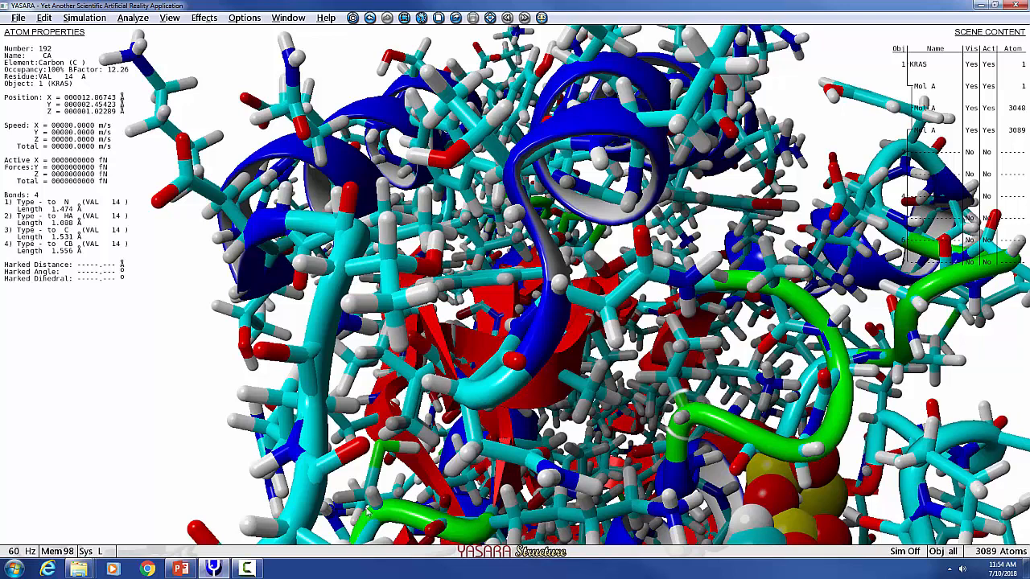
mouse_move(396, 563)
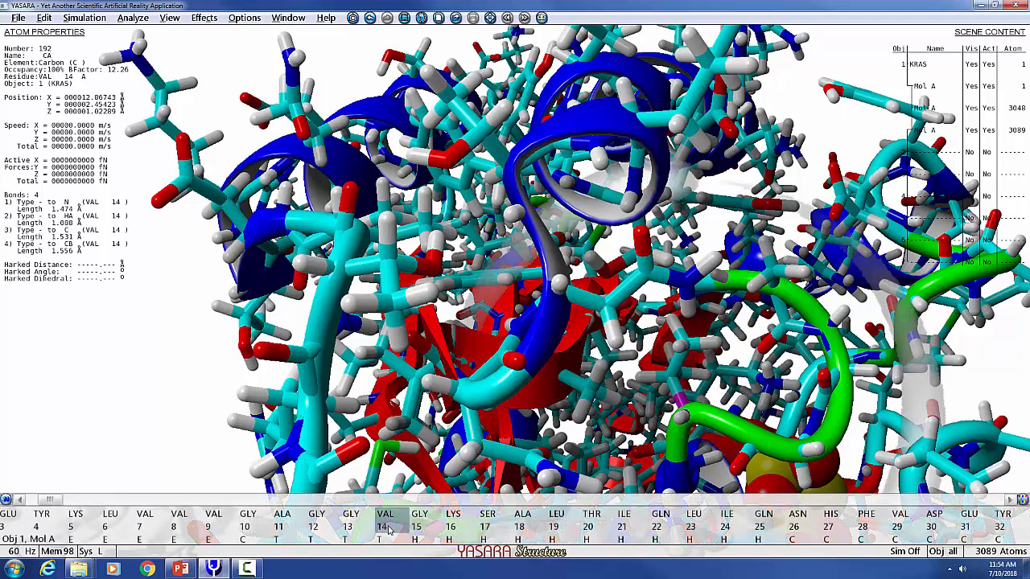
right_click(387, 529)
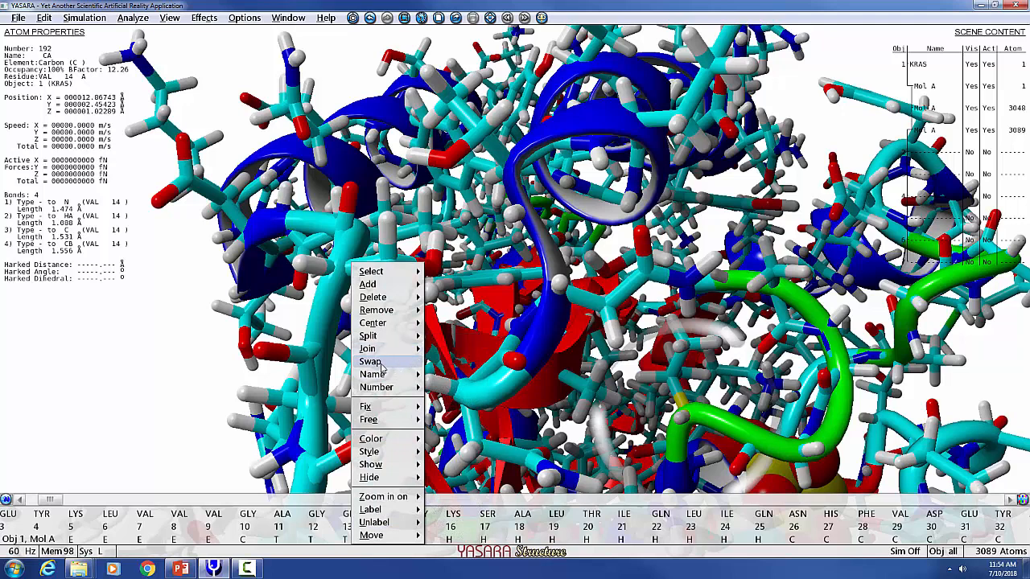
left_click(381, 364)
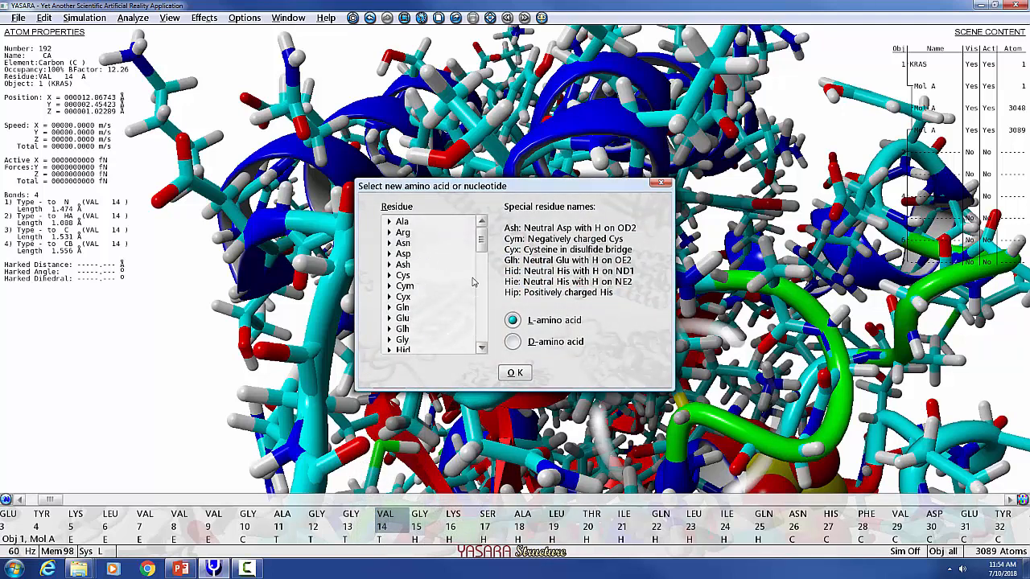
left_click_drag(483, 235, 484, 304)
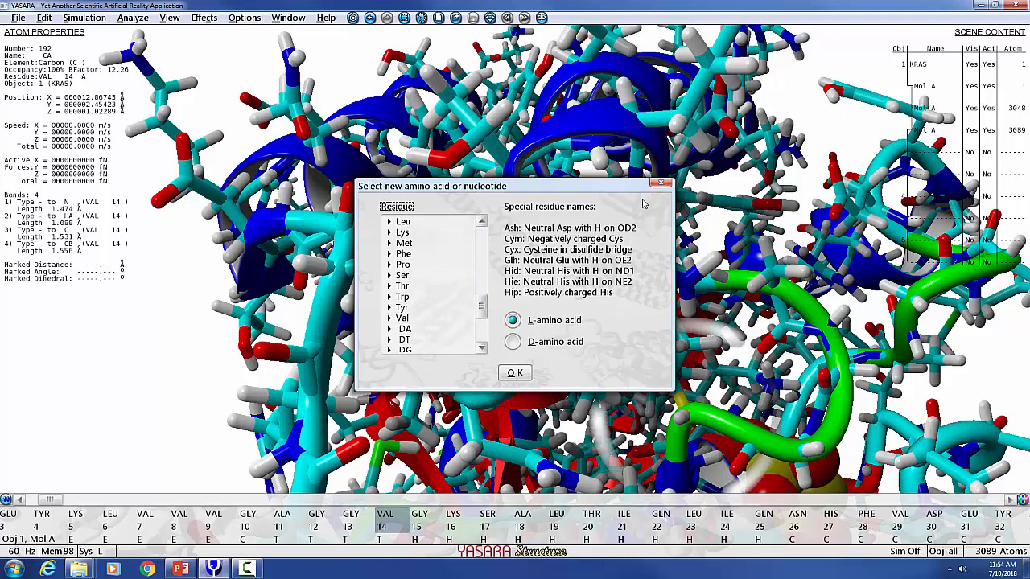
left_click(658, 185)
- Color residue VAL 14 red
right_click(347, 264)
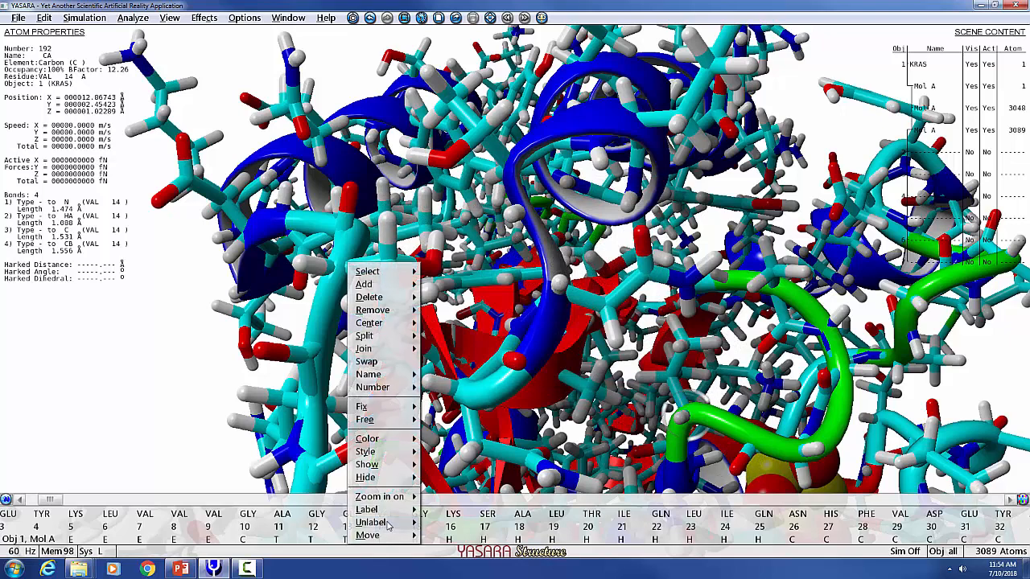
mouse_move(407, 448)
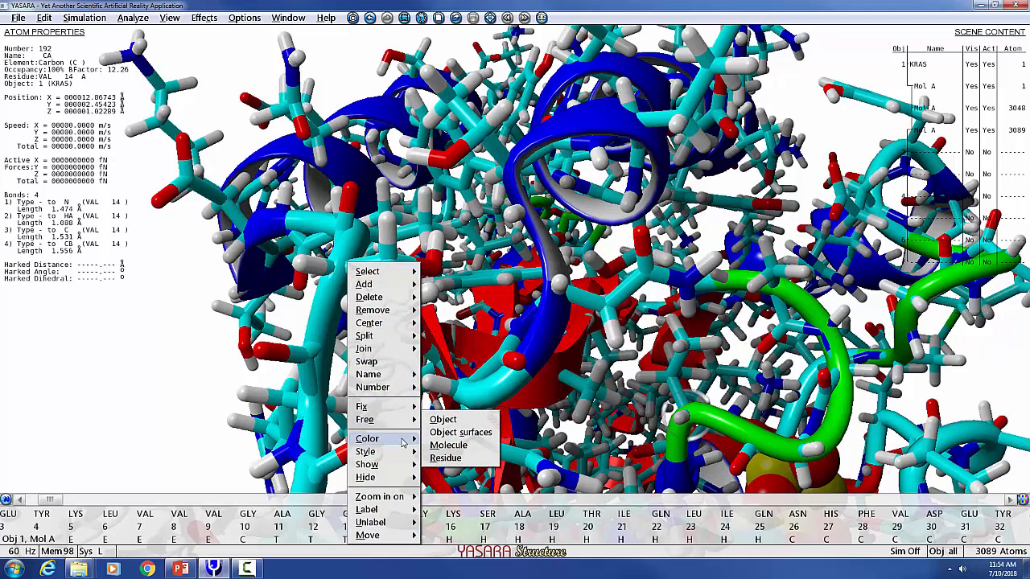
left_click(447, 458)
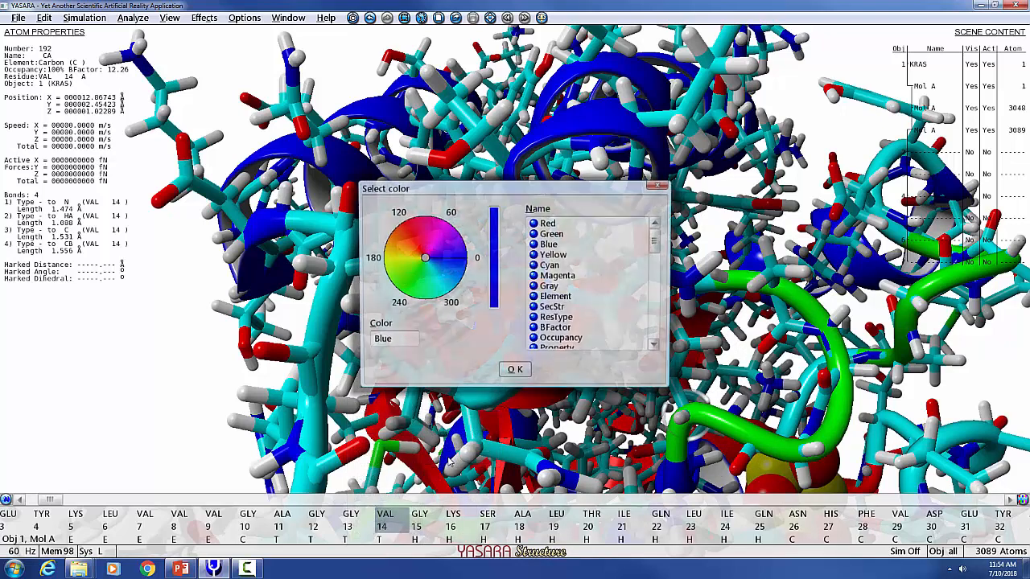
left_click(406, 231)
left_click(514, 372)
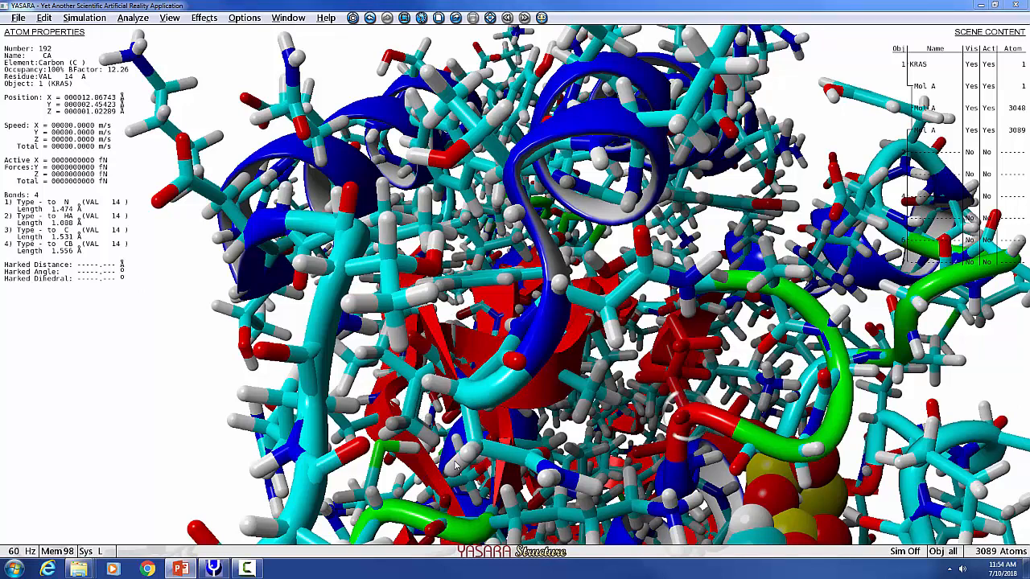
- Extend the console to review the logged commands and hide it again
key("space")
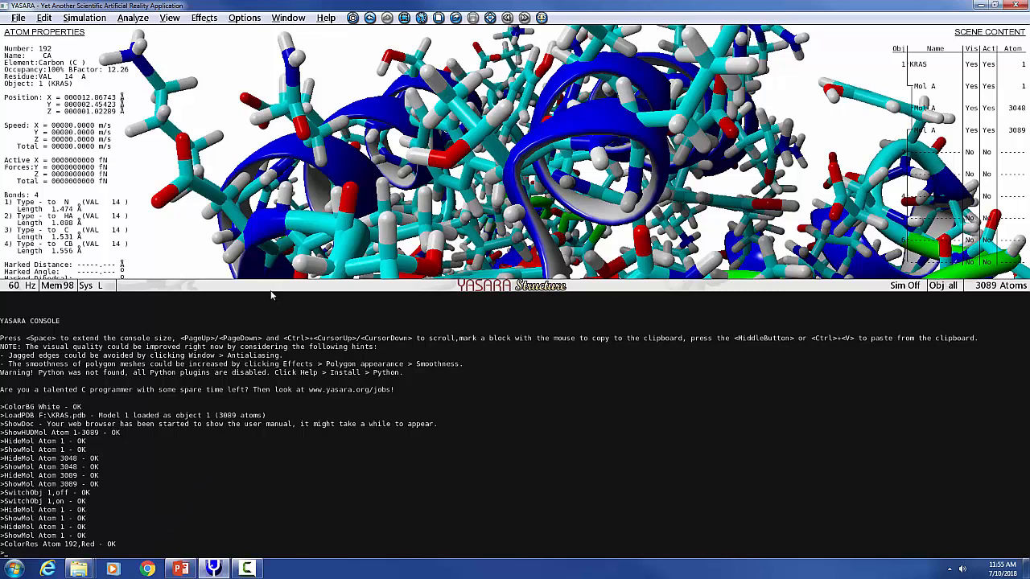
key("space")
- Switch to the Condensed CODE Slides in PowerPoint, maximize the window and read slides 72 to 75 on sorting codons by COSMIC
key("alt+Tab")
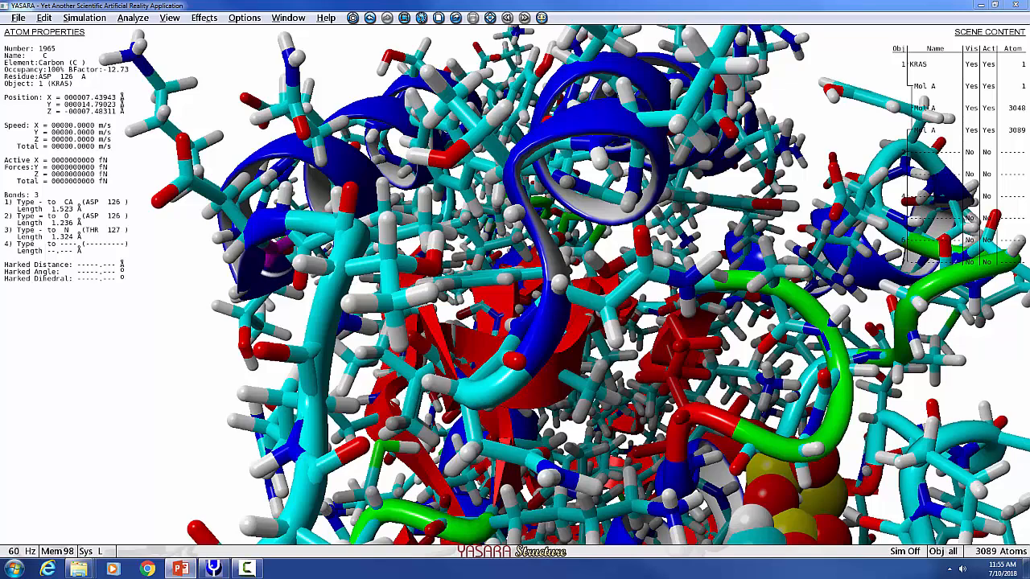
key("alt+Tab")
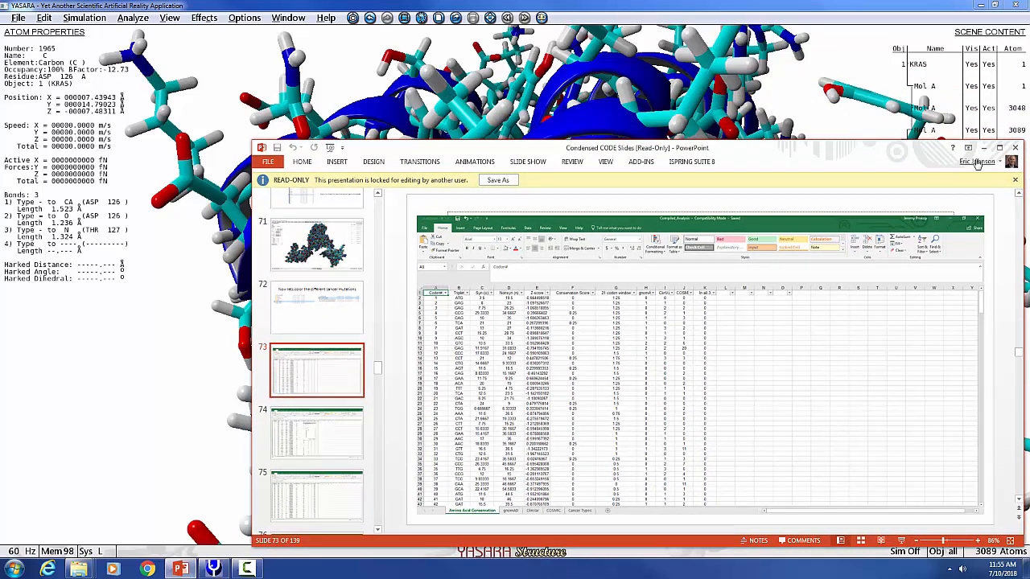
left_click(999, 148)
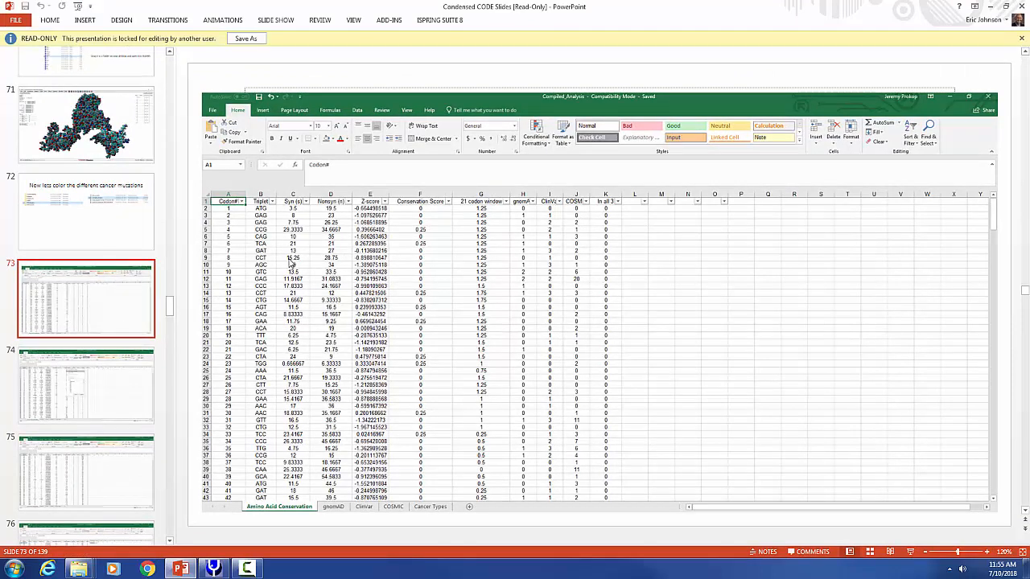
left_click(82, 217)
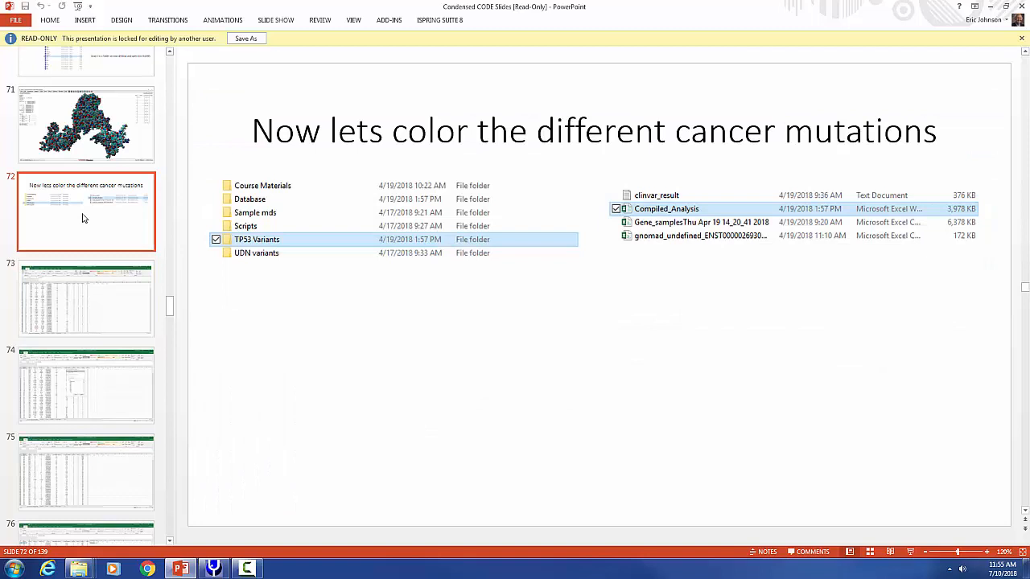
left_click(84, 302)
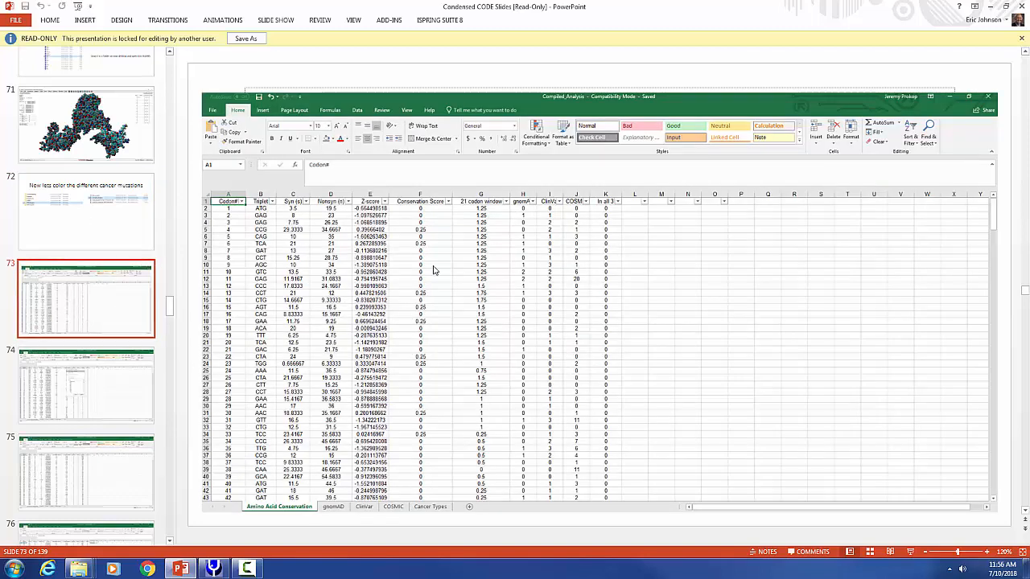
left_click(101, 390)
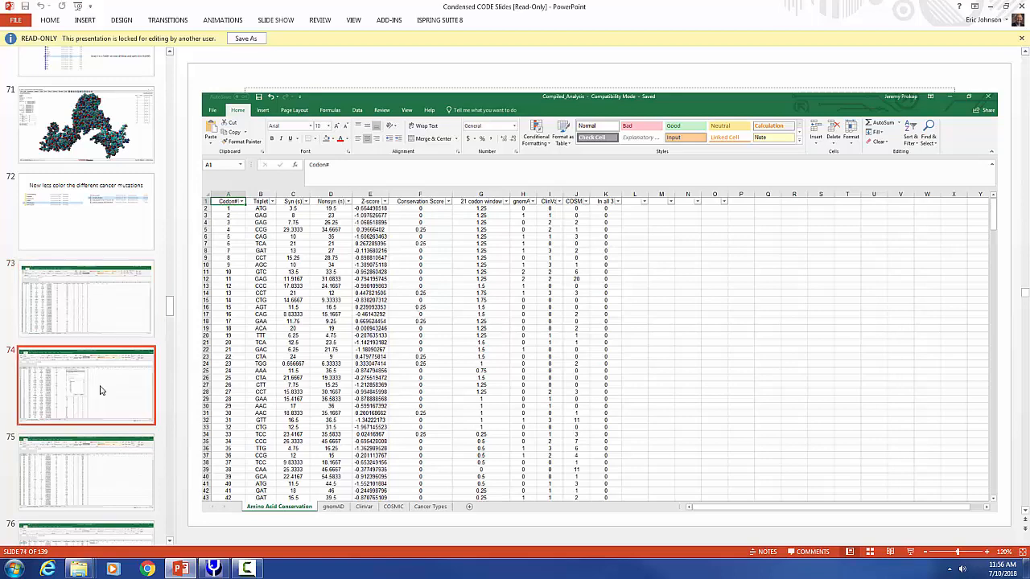
left_click(92, 450)
scroll(101, 481, "down", 3)
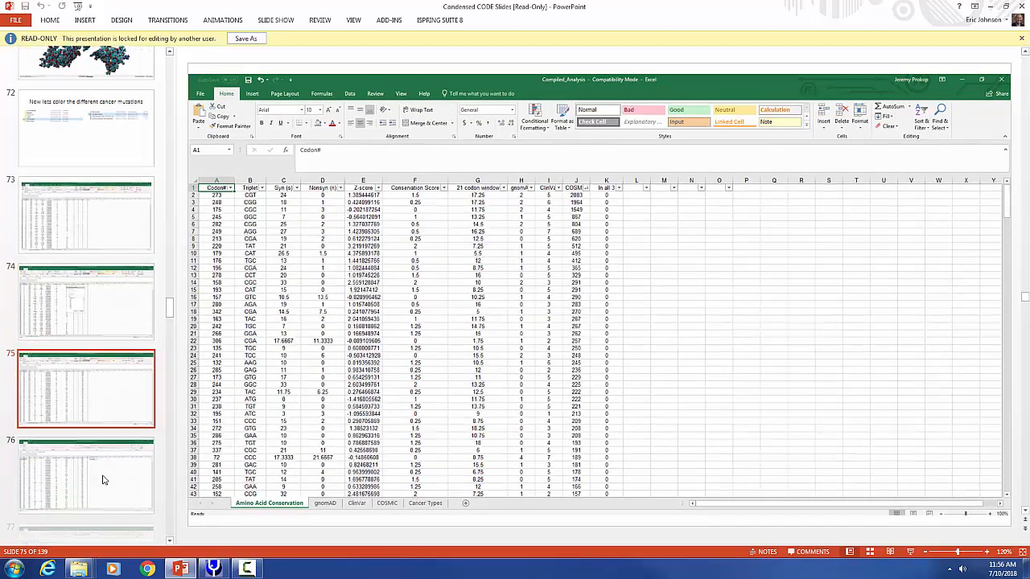
- Read slides 76 and 77 on building a ShowRes formula from the codon numbers and filling it down the column
left_click(122, 333)
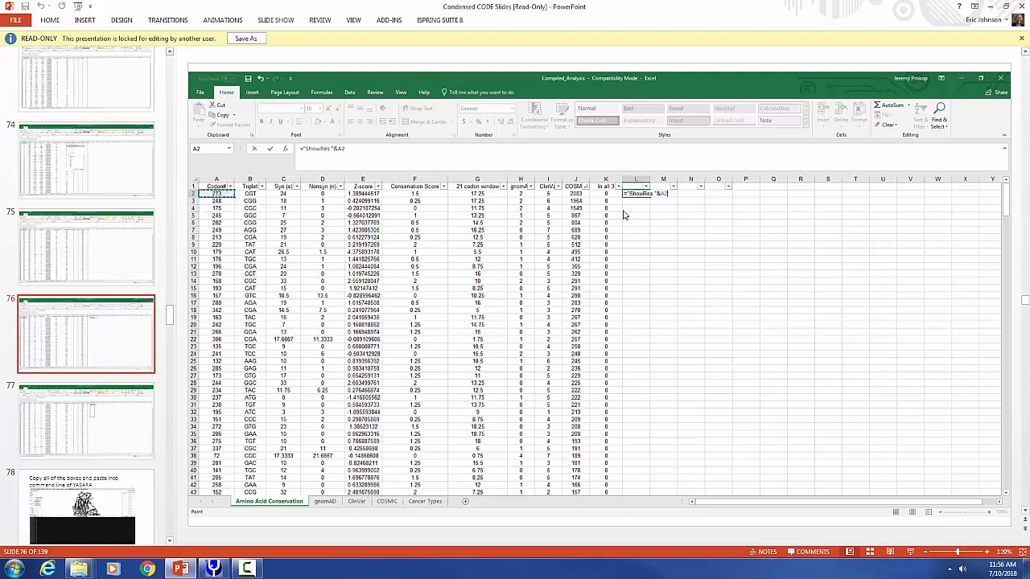
left_click(115, 419)
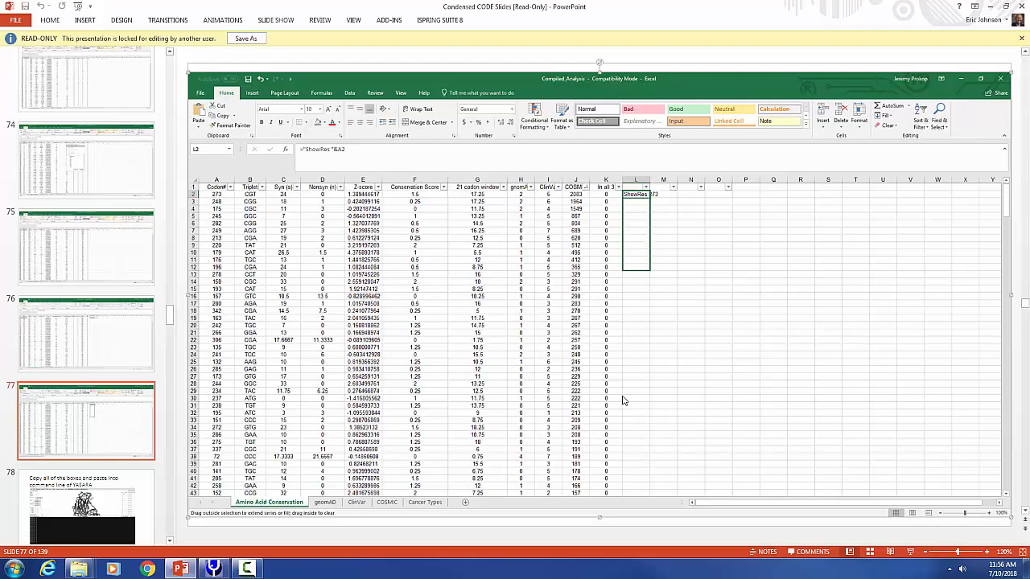
left_click(85, 486)
left_click(147, 241)
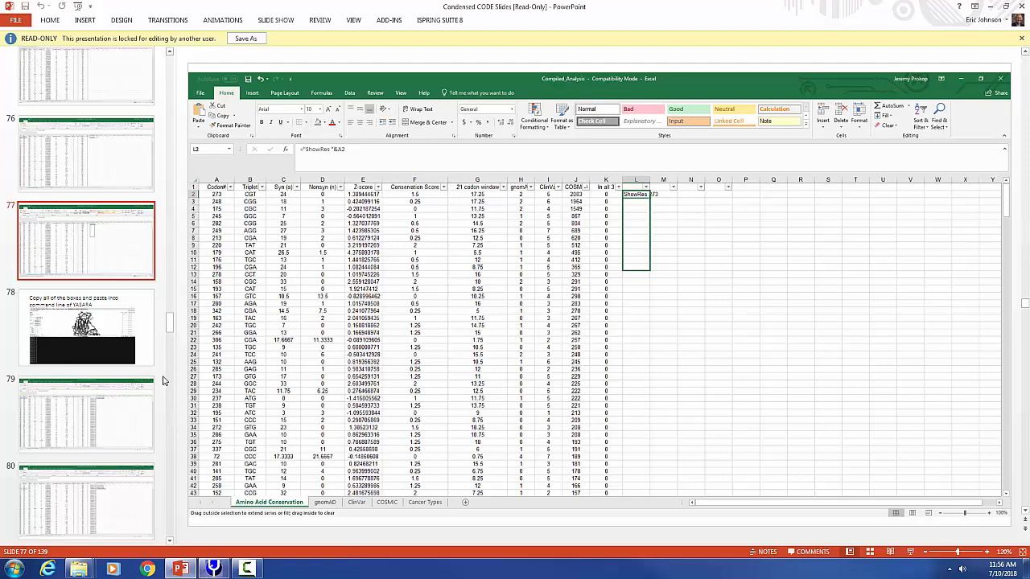
- Check the command line in YASARA, then return to PowerPoint and read slide 78 on pasting the copied commands
left_click(214, 568)
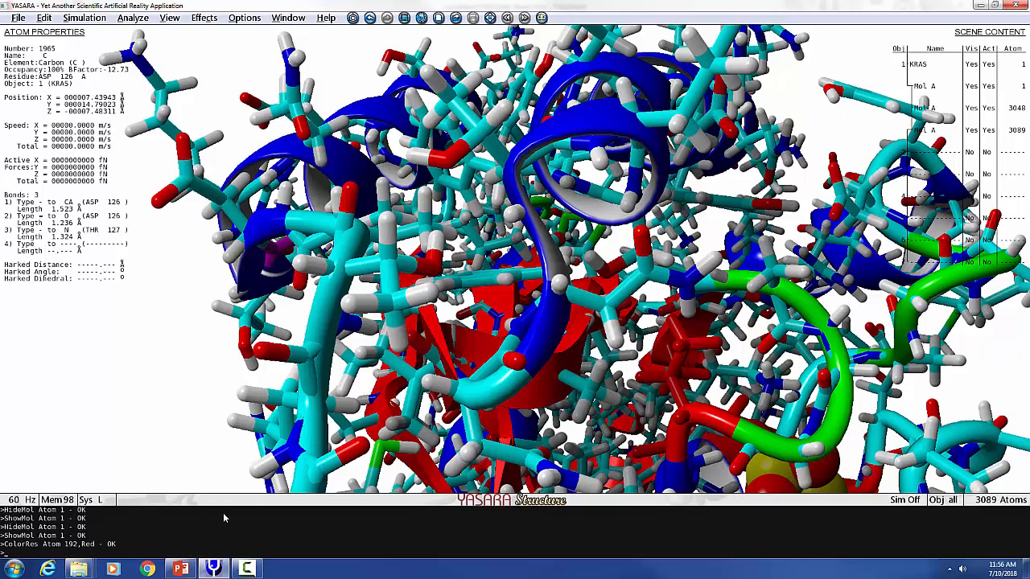
left_click(213, 568)
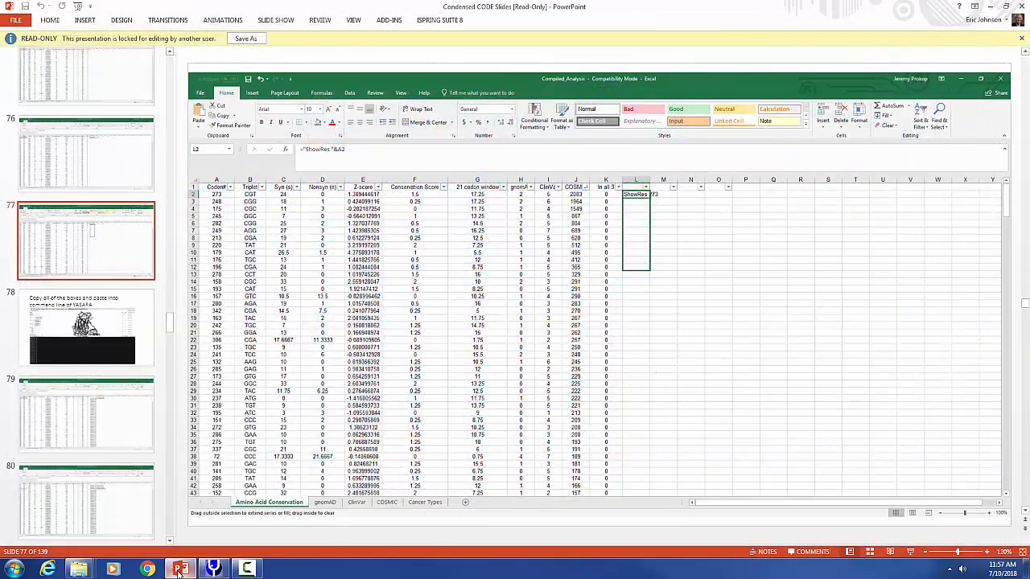
left_click(71, 389)
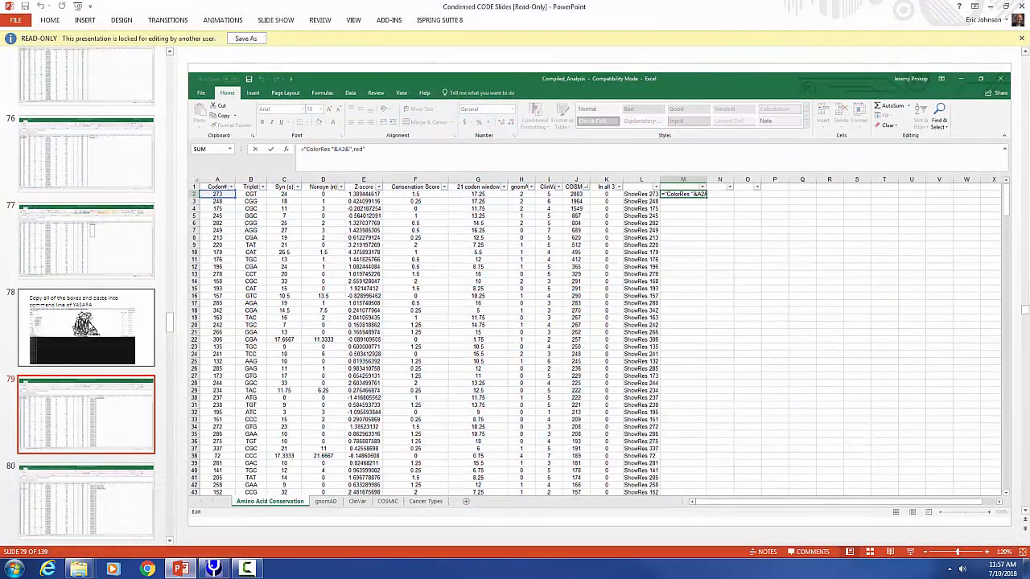
left_click(88, 326)
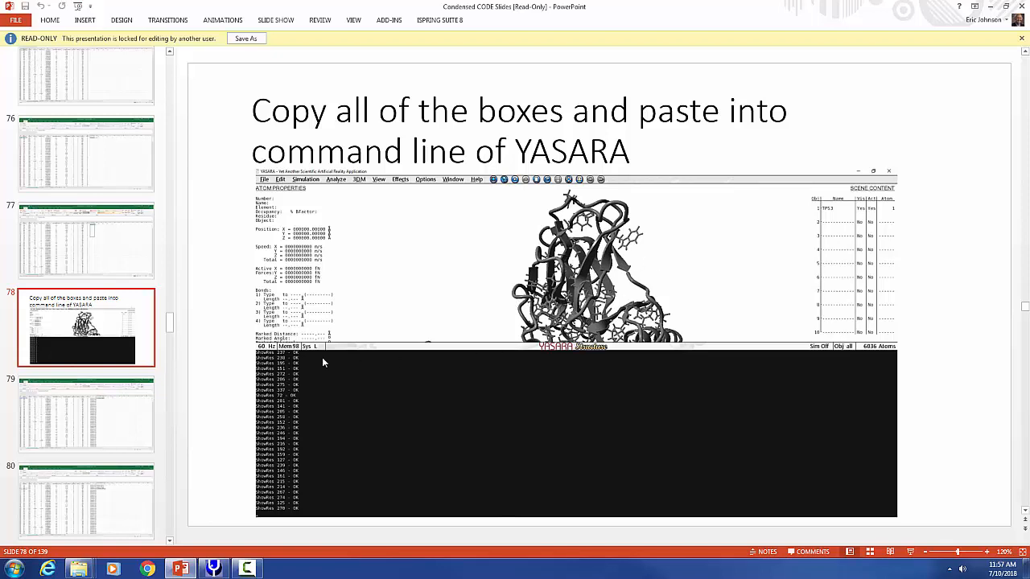
- Read slides 79 to 83 on creating ColorRes commands in red and yellow and applying them to the TP53 model
left_click(96, 434)
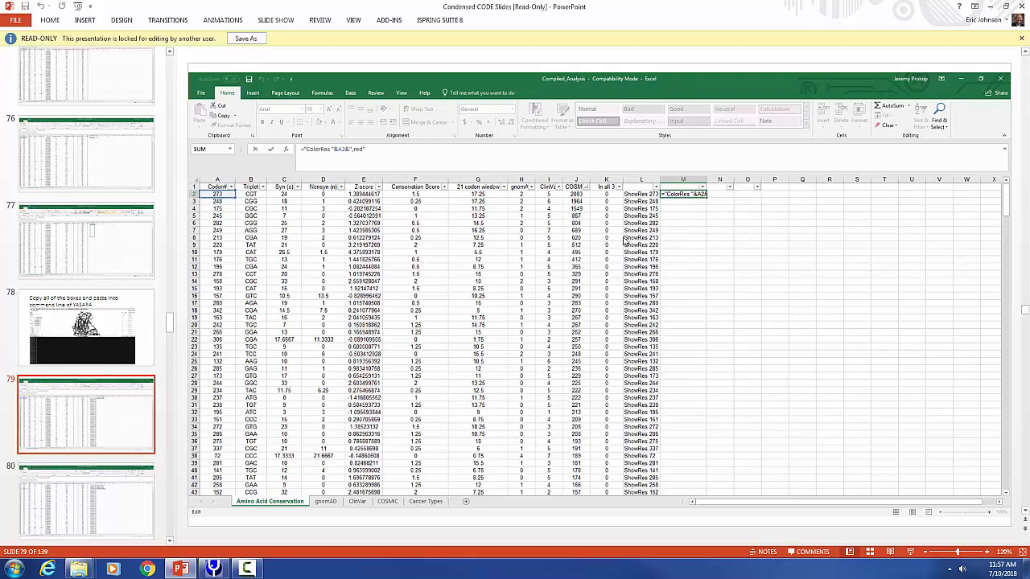
left_click(89, 487)
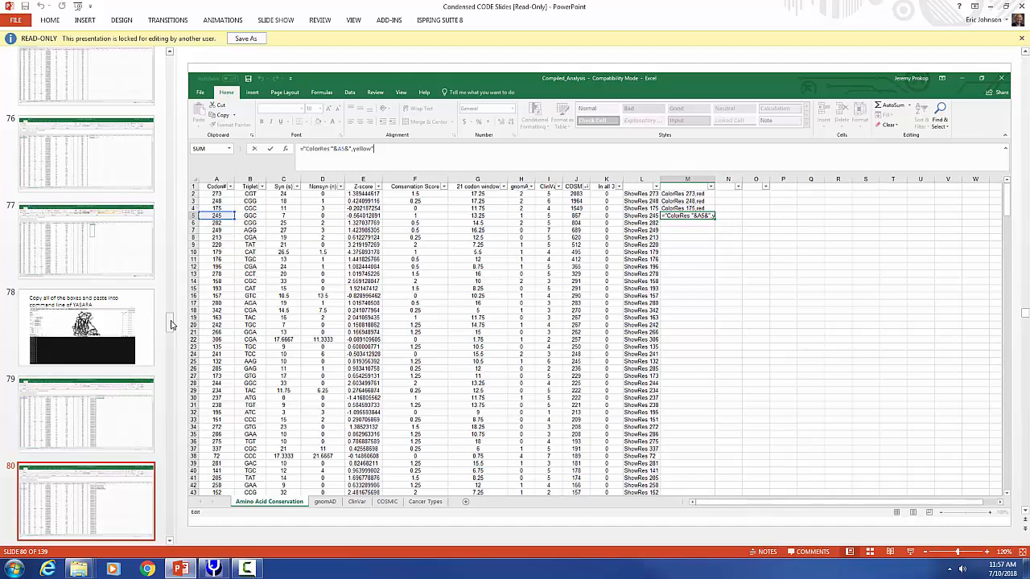
left_click_drag(170, 325, 171, 334)
left_click(126, 339)
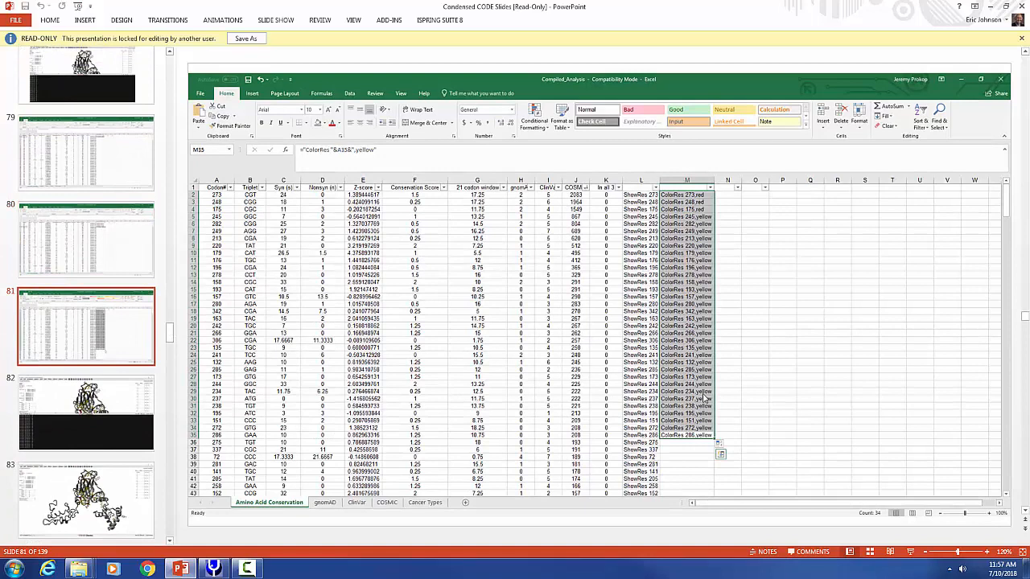
left_click(107, 410)
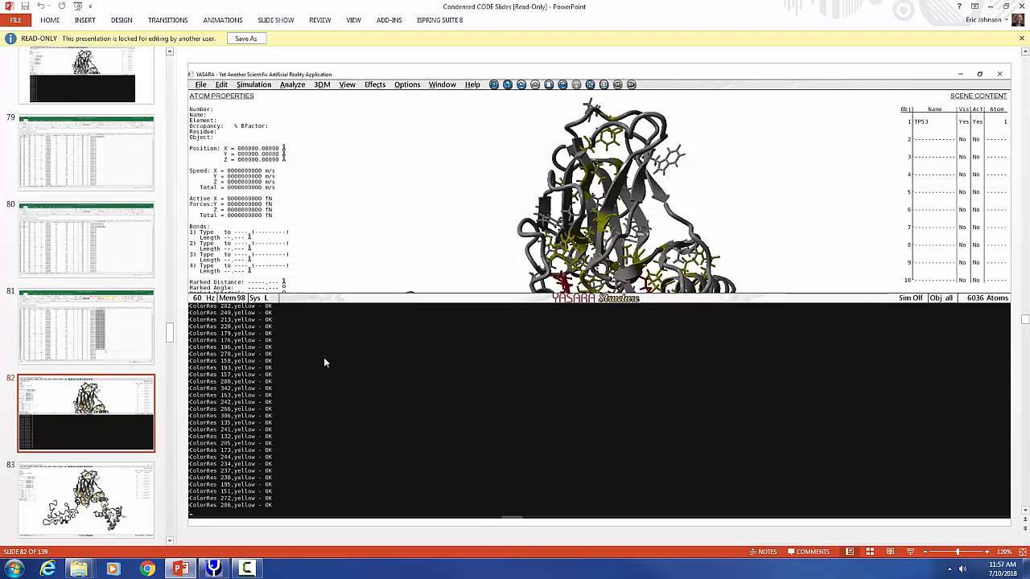
left_click(107, 500)
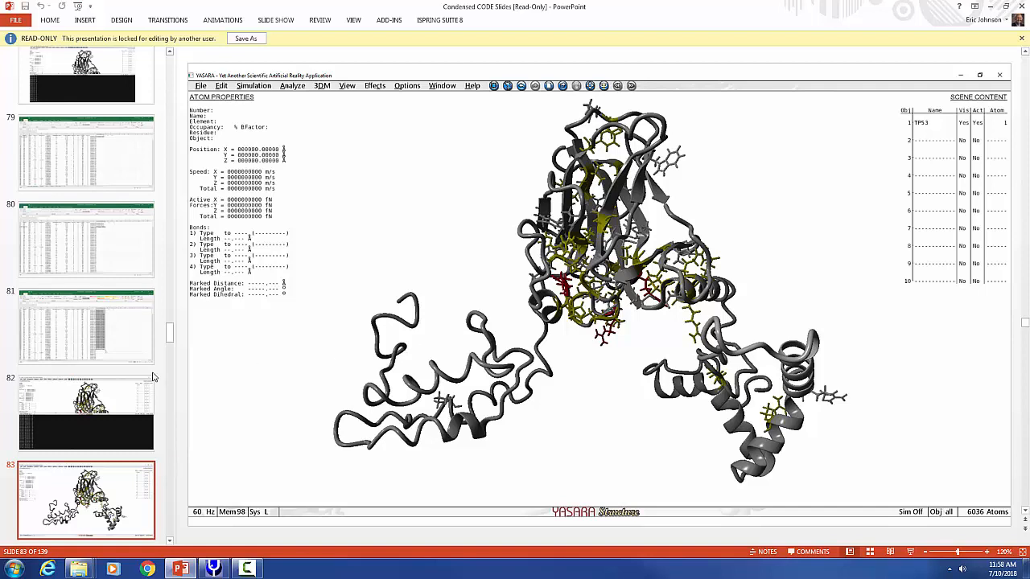
- Go through slides 84 to 86 on saving the exact view and a high-resolution figure, and switch back to YASARA
scroll(677, 312, "down", 1)
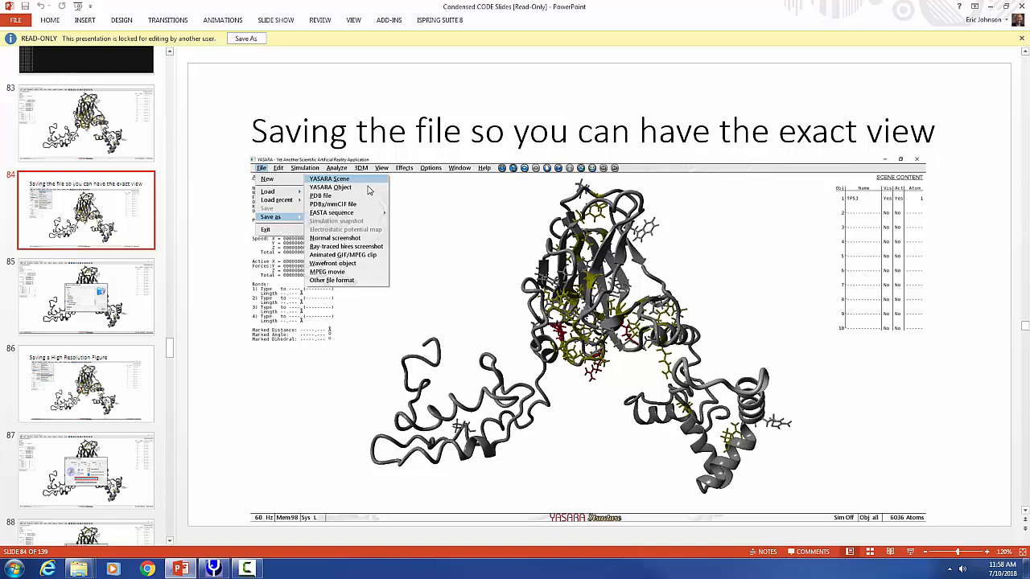
left_click(96, 316)
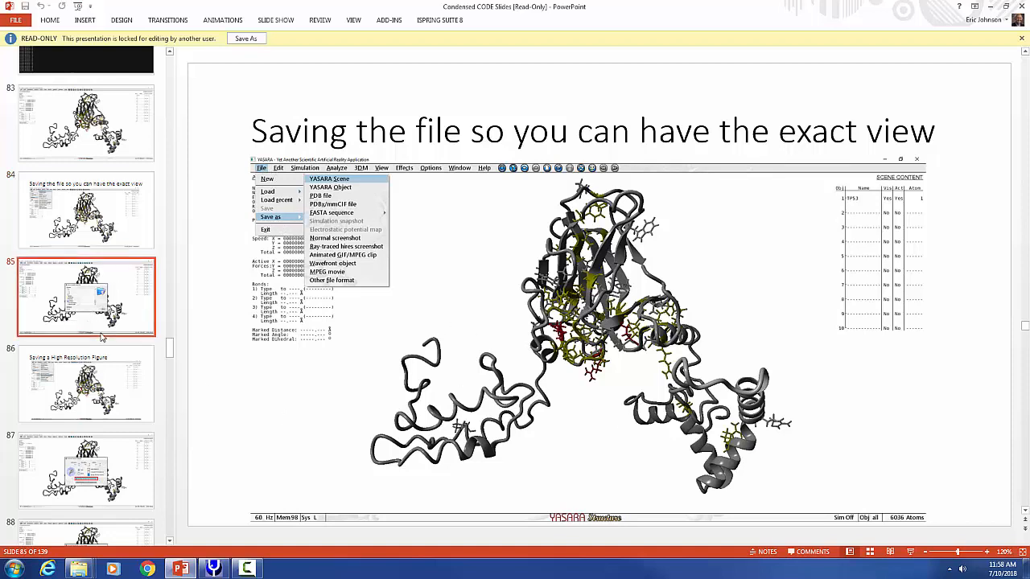
left_click(102, 372)
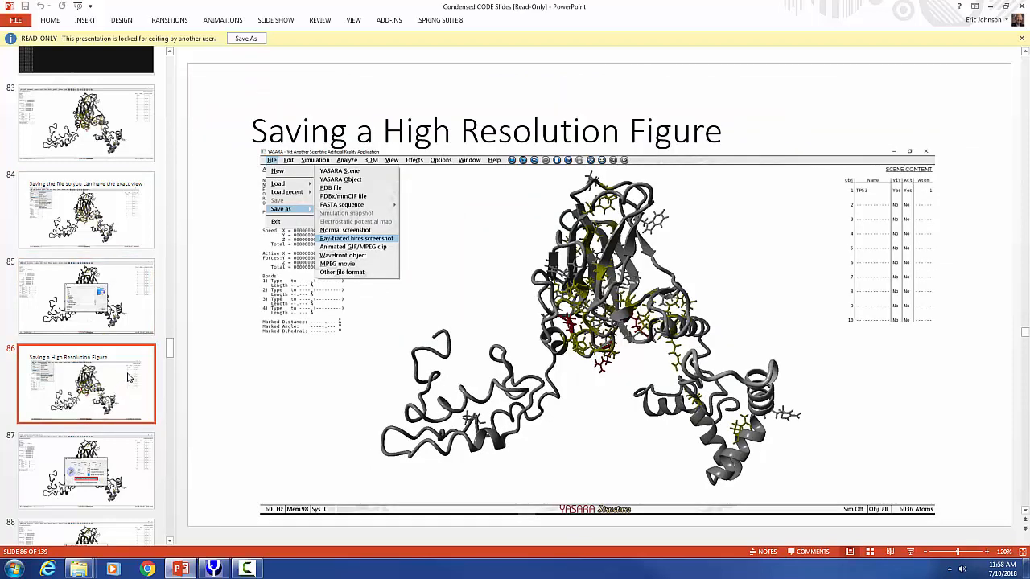
scroll(127, 408, "down", 5)
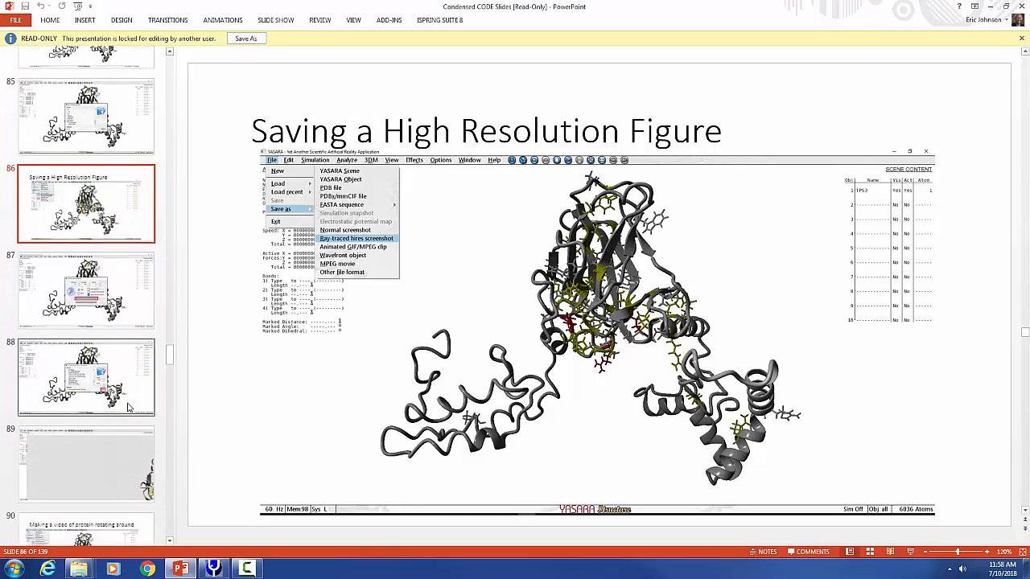
left_click(213, 569)
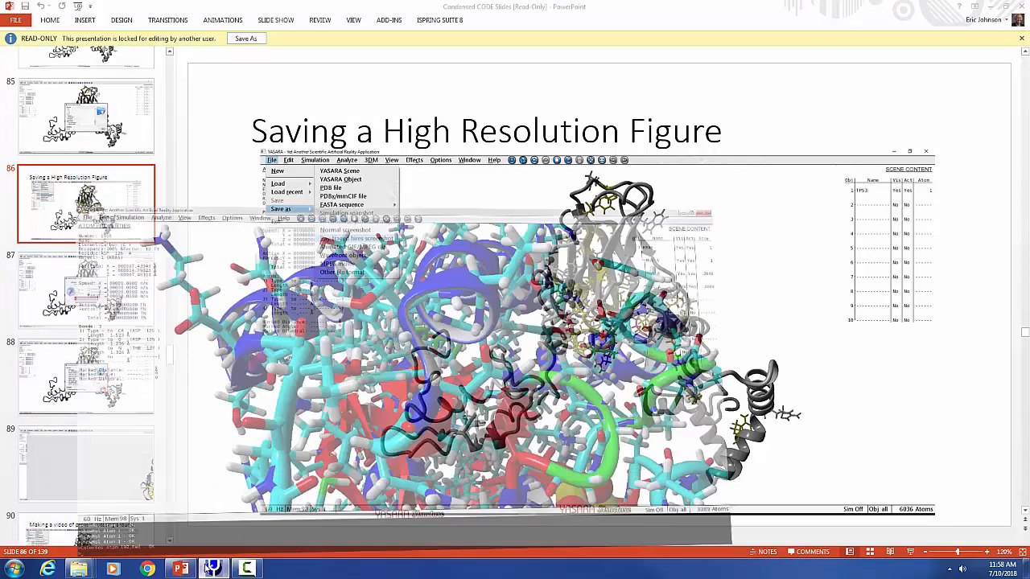
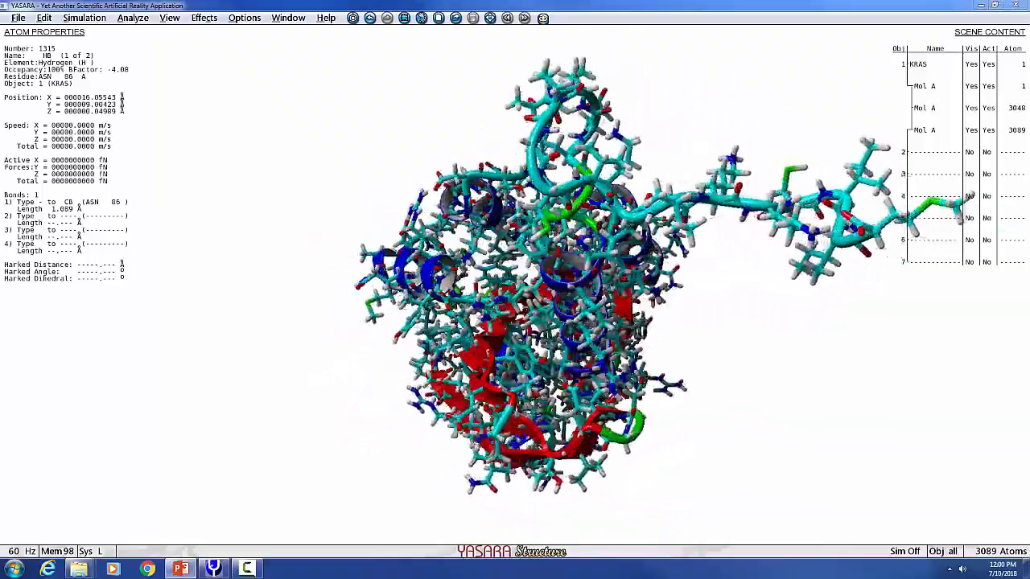
- Start encoding an MPEG movie as test.mpg on the Desktop, 640 wide at 25 frames per second and 95% quality
left_click(21, 19)
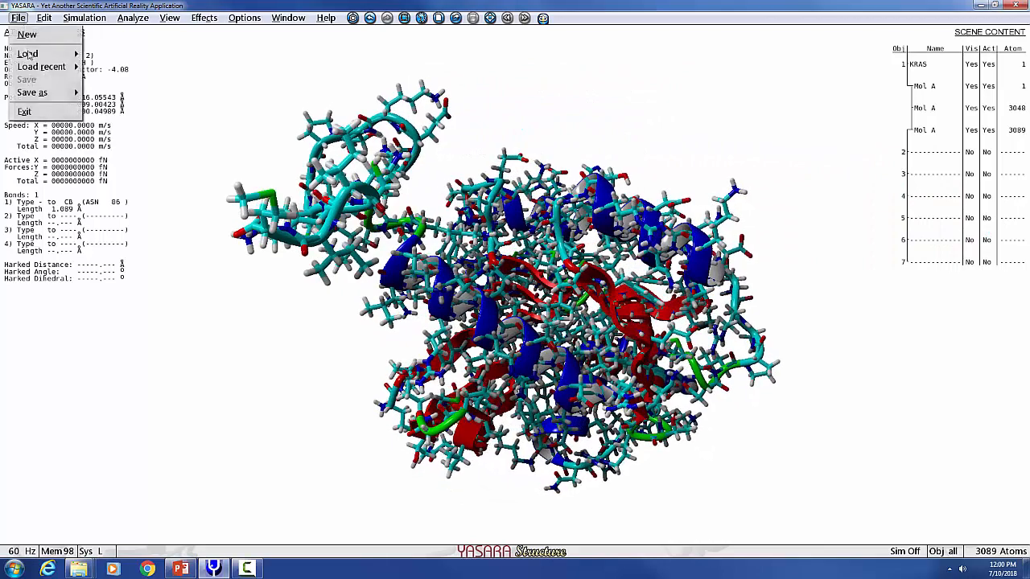
mouse_move(36, 93)
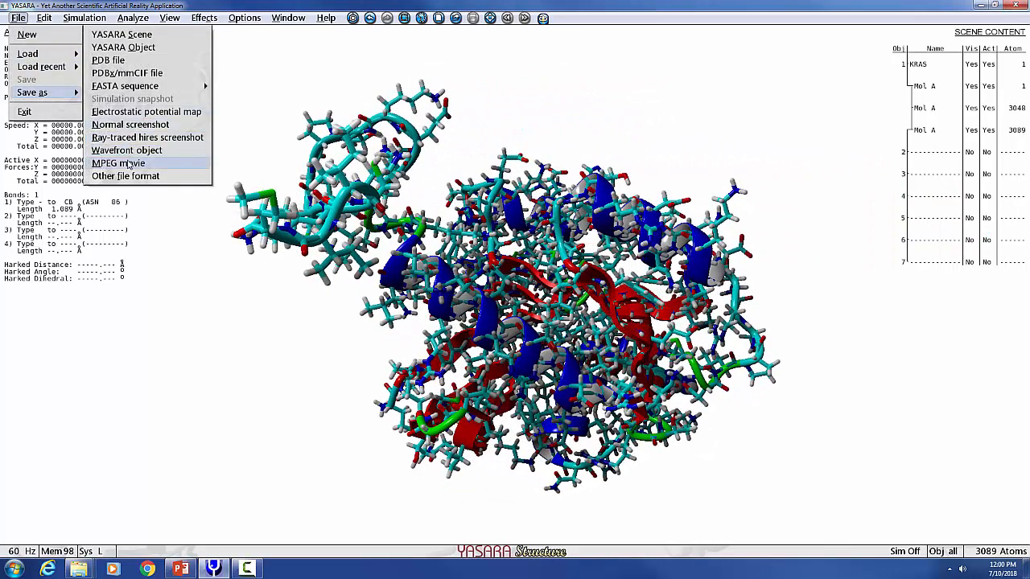
left_click(160, 162)
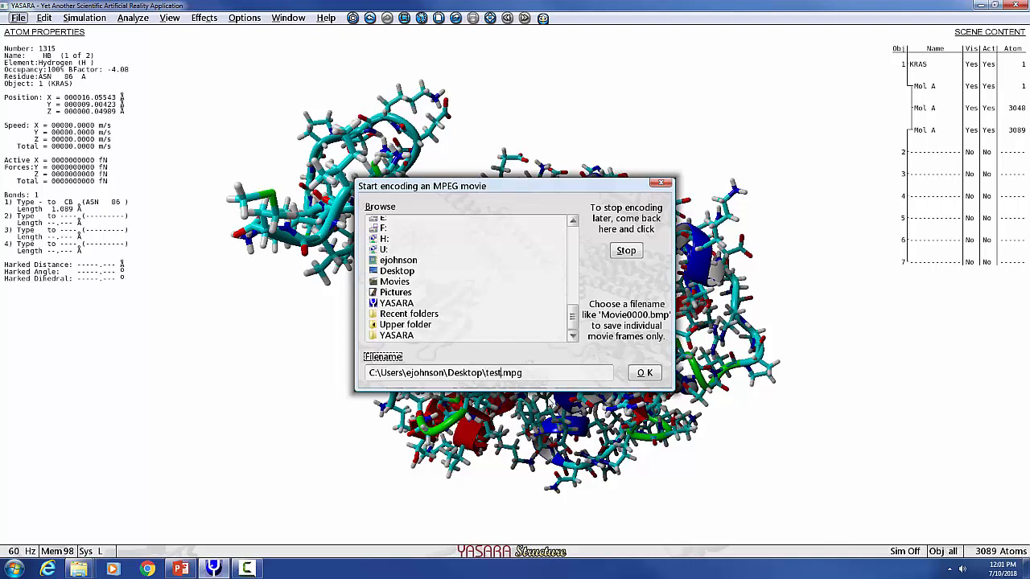
left_click(652, 375)
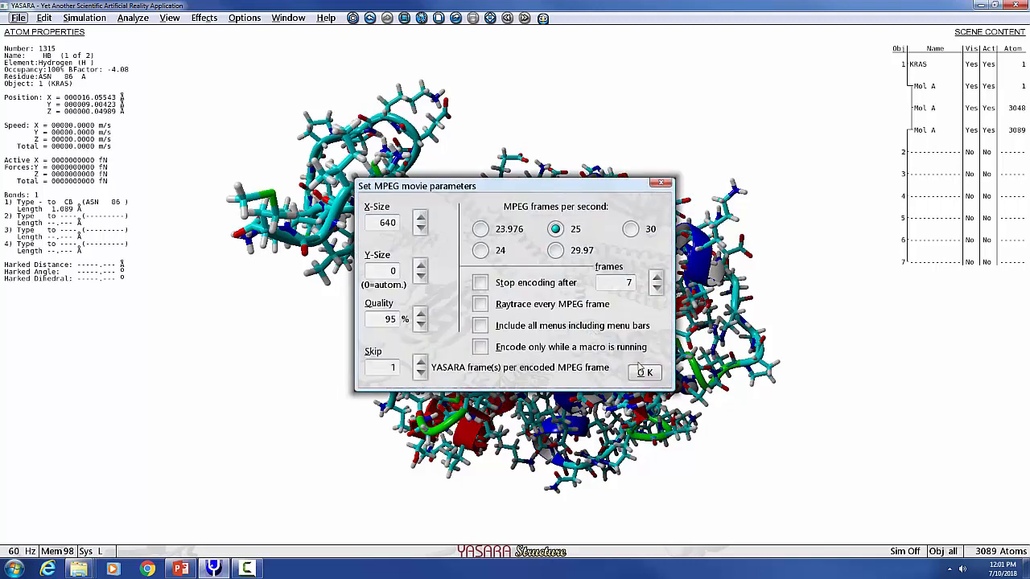
left_click(644, 373)
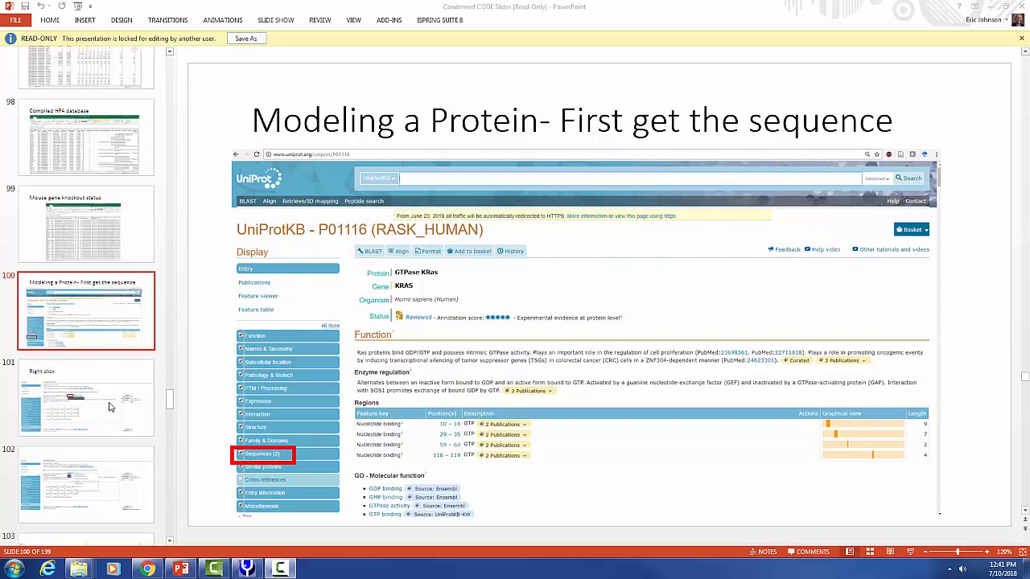
- Read slides 100 to 104 in PowerPoint on downloading the KRAS FASTA sequence from UniProt and choosing homology modeling
scroll(110, 407, "down", 3)
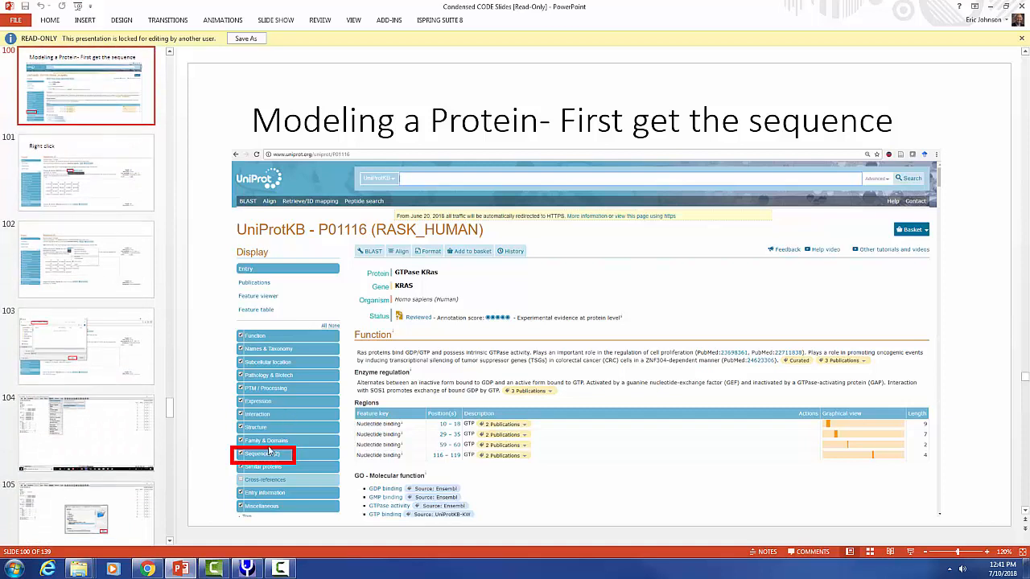
left_click(96, 197)
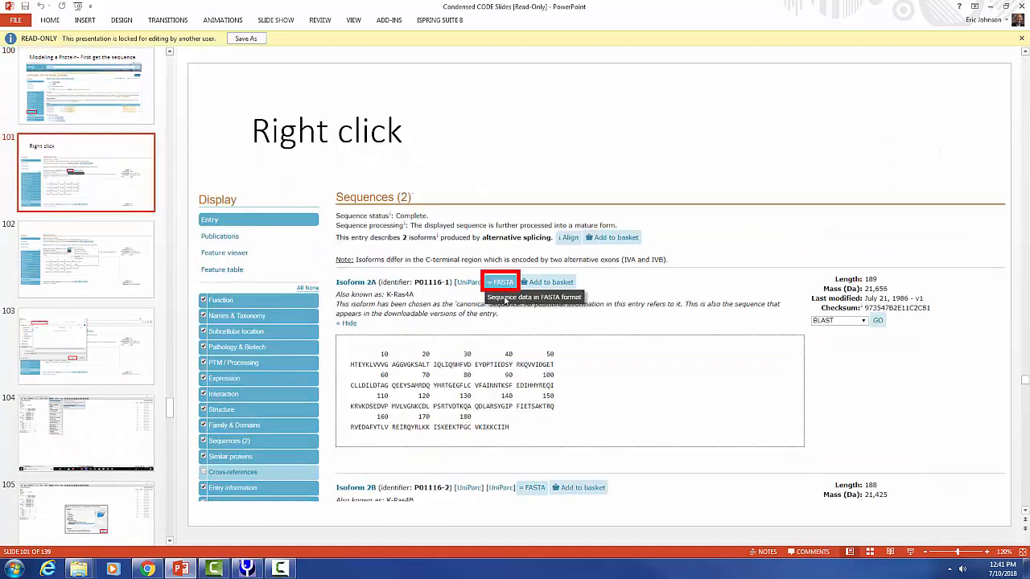
left_click(104, 271)
left_click(113, 371)
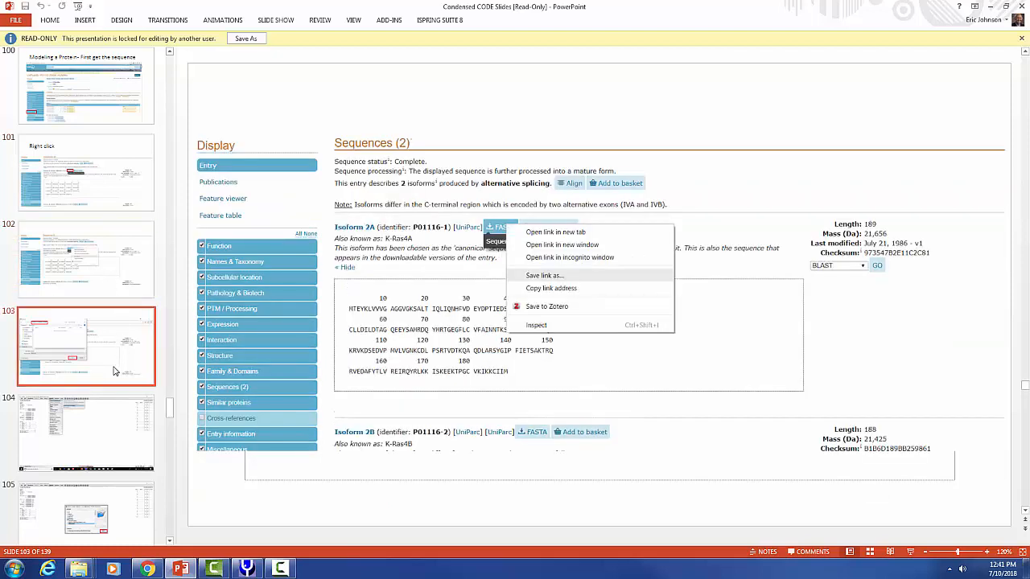
left_click(115, 430)
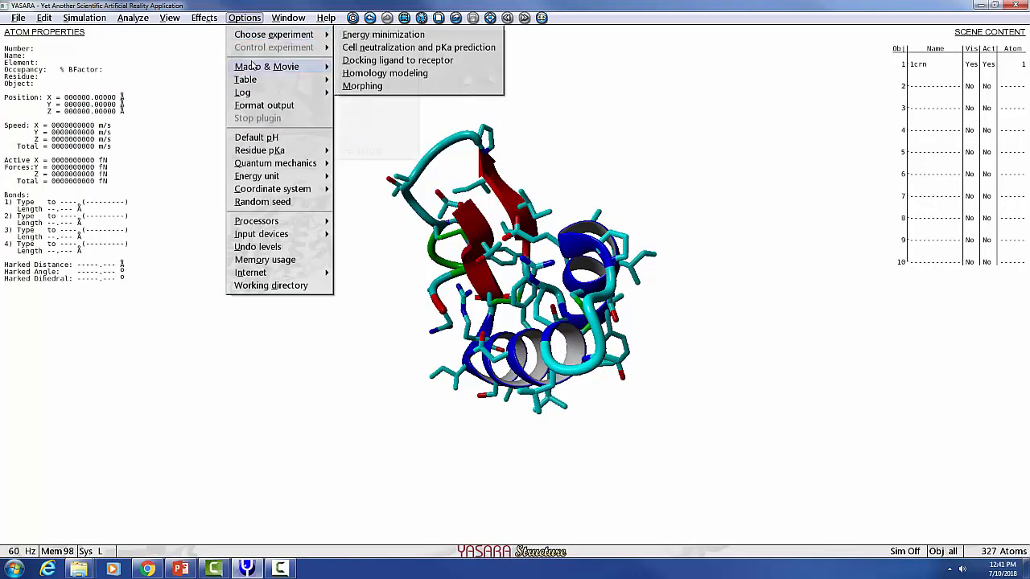
- Switch to YASARA and start a homology modeling experiment with P36897.fasta from the Desktop as the target sequence
mouse_move(261, 36)
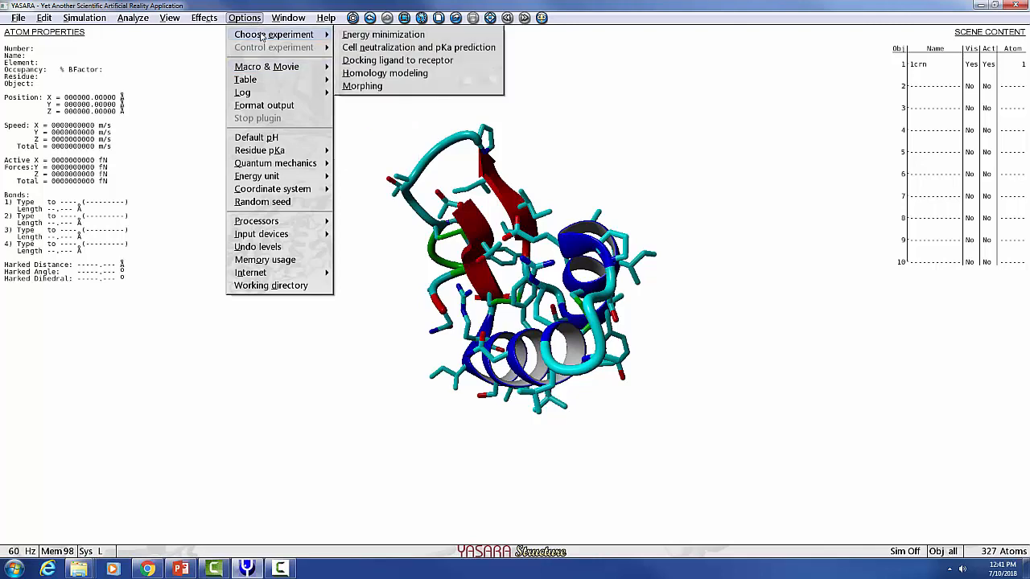
left_click(410, 74)
left_click(585, 317)
mouse_move(584, 317)
left_mouse_down()
mouse_move(587, 242)
mouse_move(585, 324)
left_mouse_up()
left_click(407, 283)
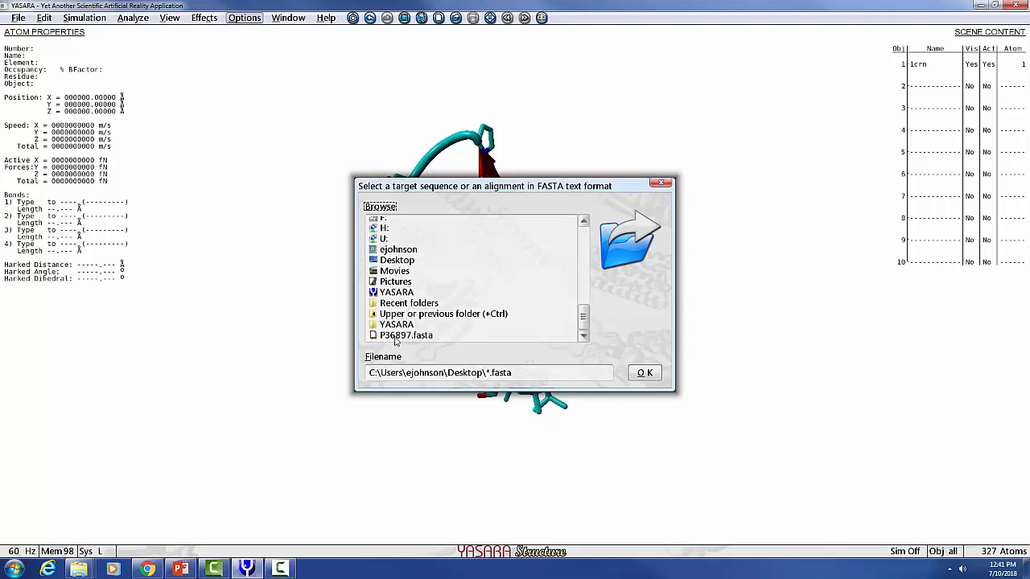
left_click(396, 336)
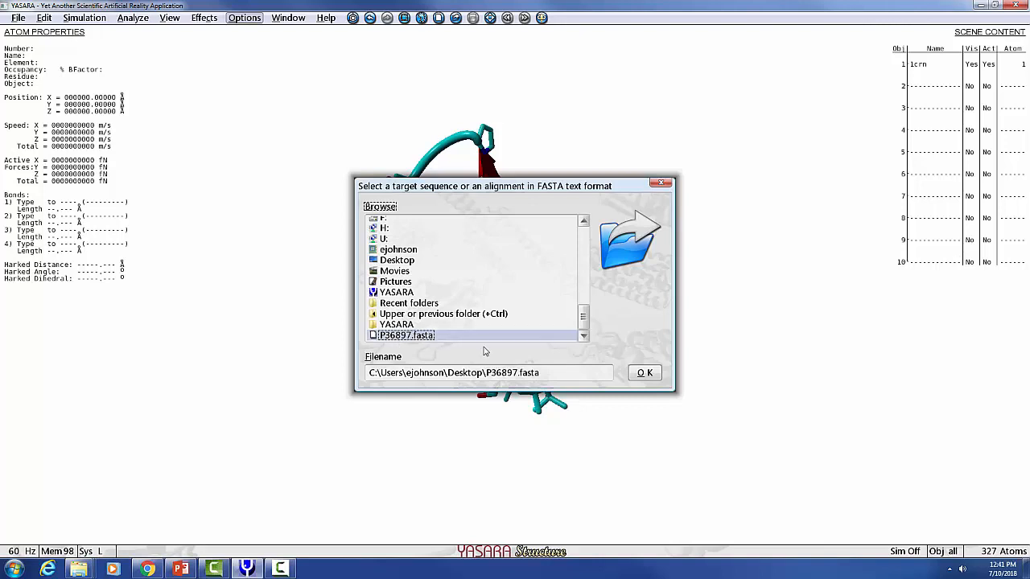
left_click(644, 374)
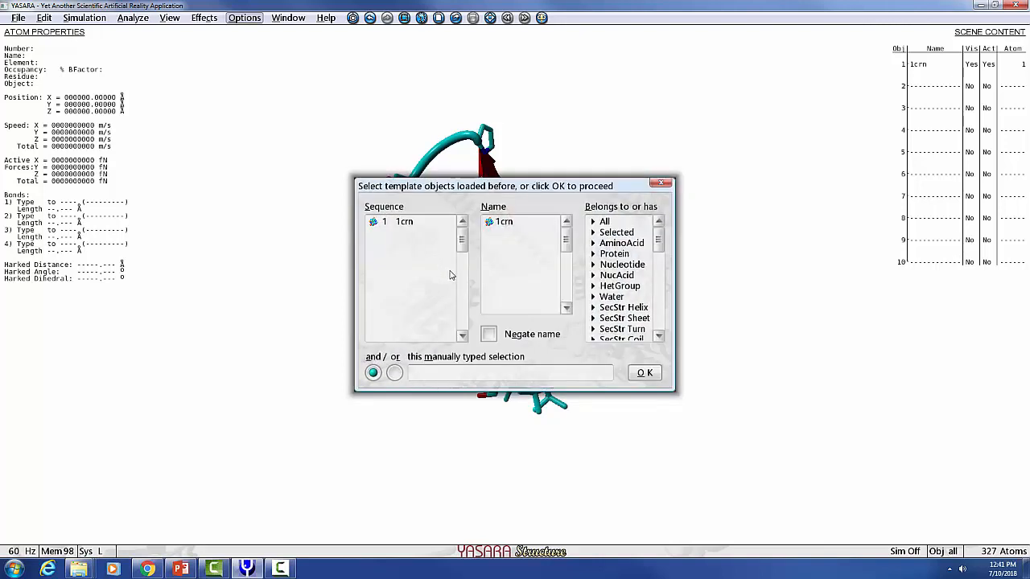
- Select the loaded 1crn object as the template for the homology model
left_click(414, 221)
left_click(509, 222)
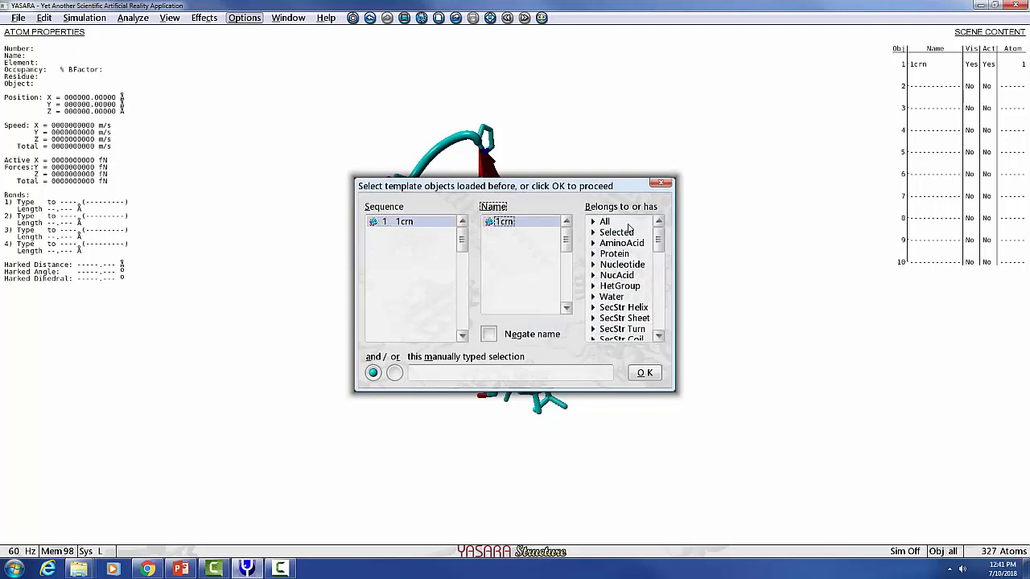
left_click(625, 225)
left_click(645, 373)
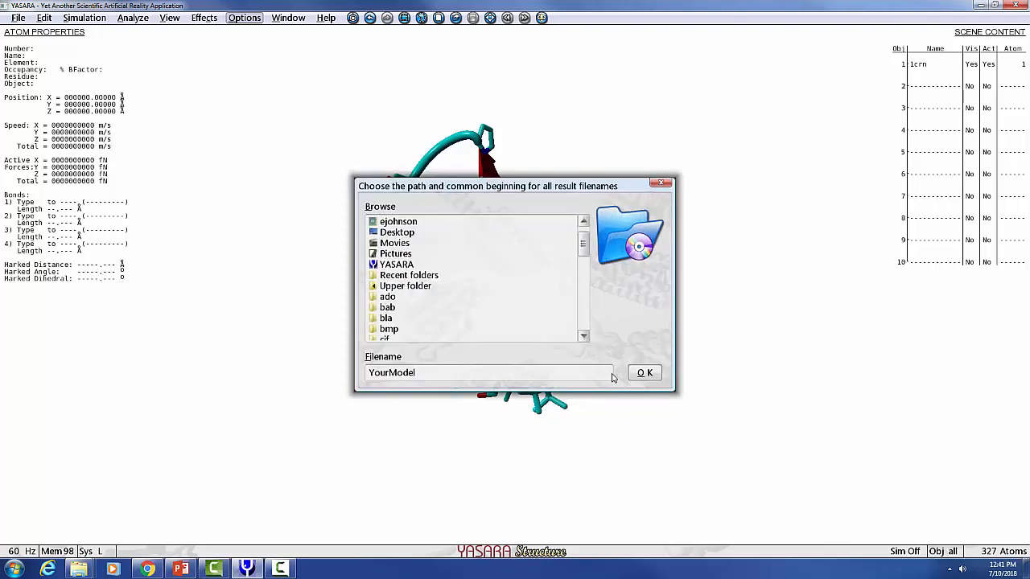
- Keep YourModel as the result name, lower the maximum number of templates, run the slow homology modeling, and stop the run
left_click(645, 373)
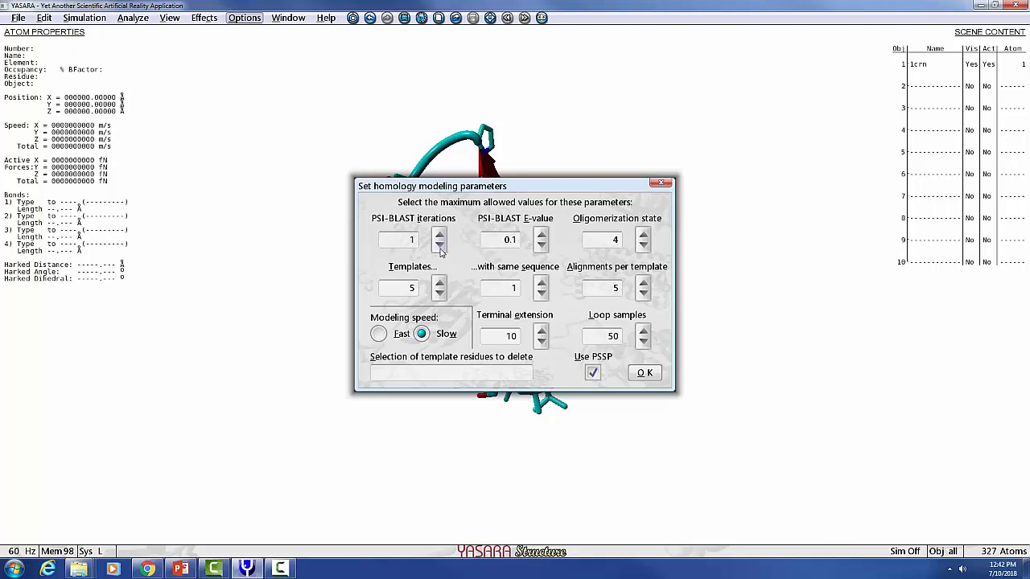
left_click(441, 298)
left_click(441, 298)
left_click(441, 298)
left_click(441, 299)
left_click(644, 373)
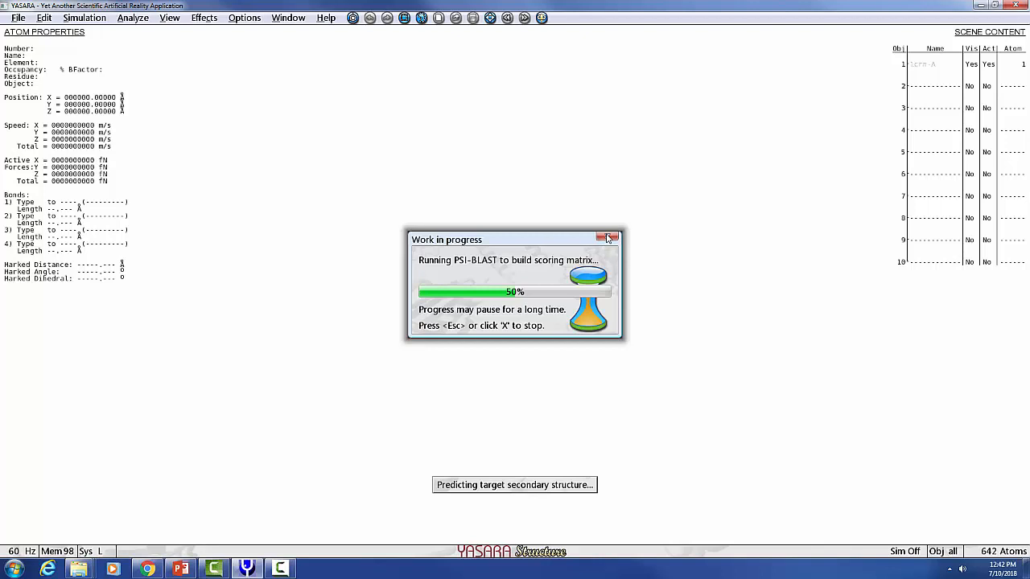
left_click(607, 238)
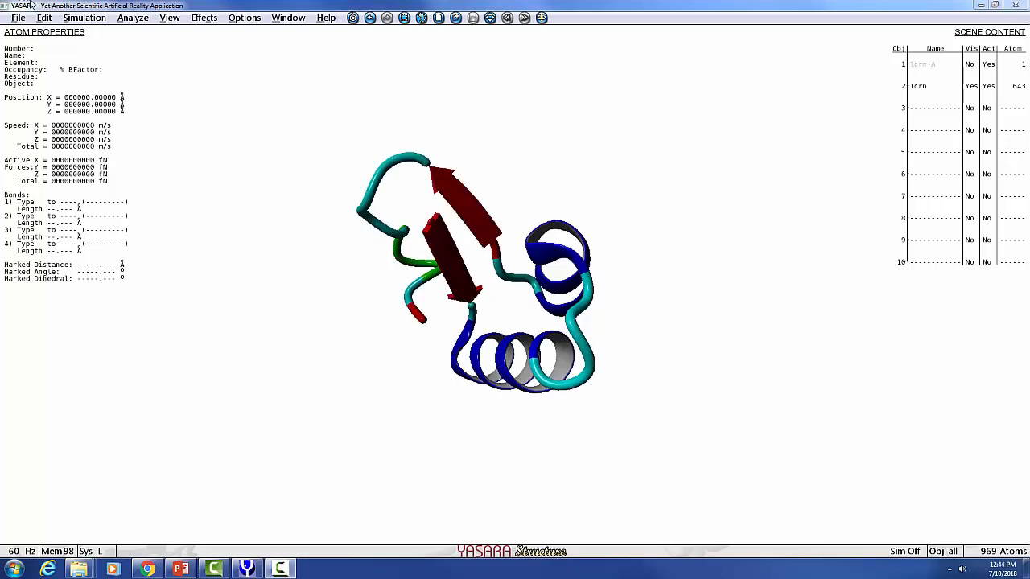
- Open the PDB filename and format settings for saving the objects, and dismiss them without saving
left_click(21, 18)
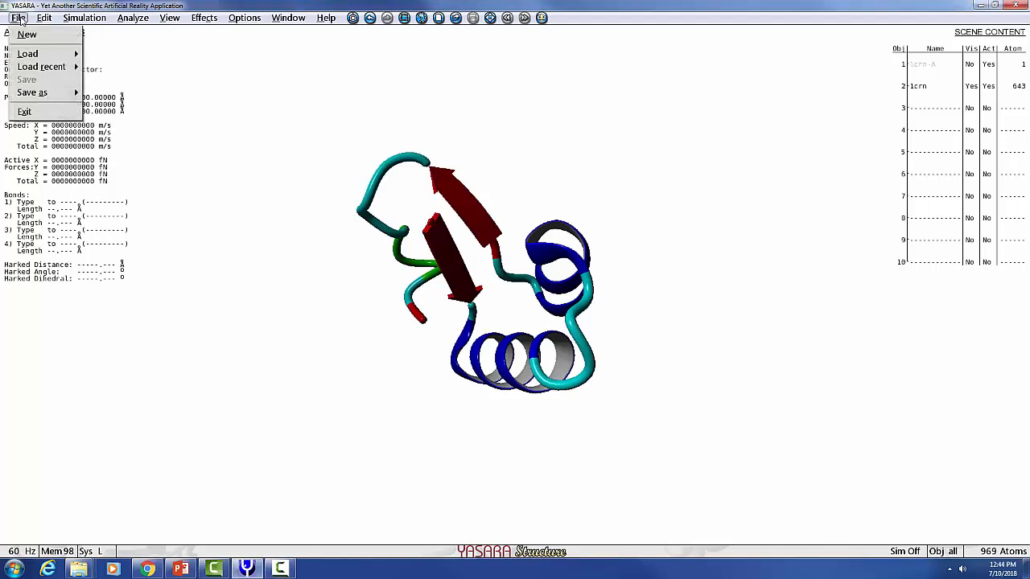
mouse_move(37, 92)
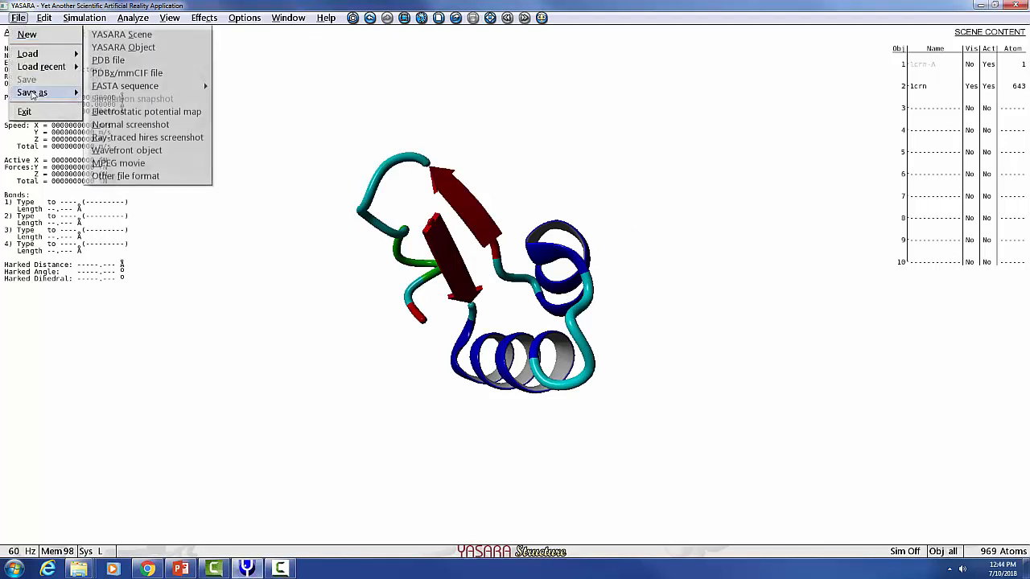
left_click(115, 60)
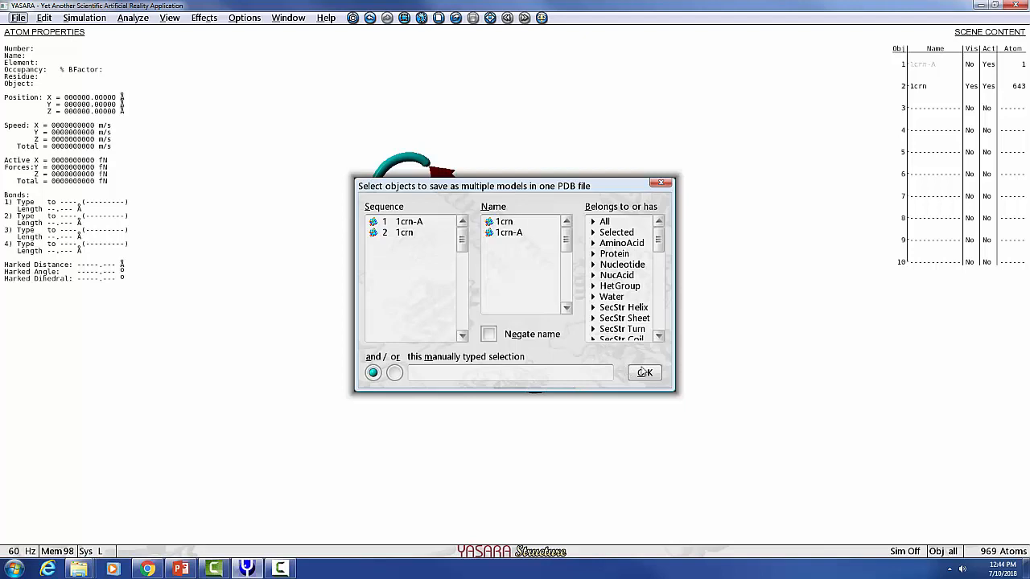
left_click(644, 374)
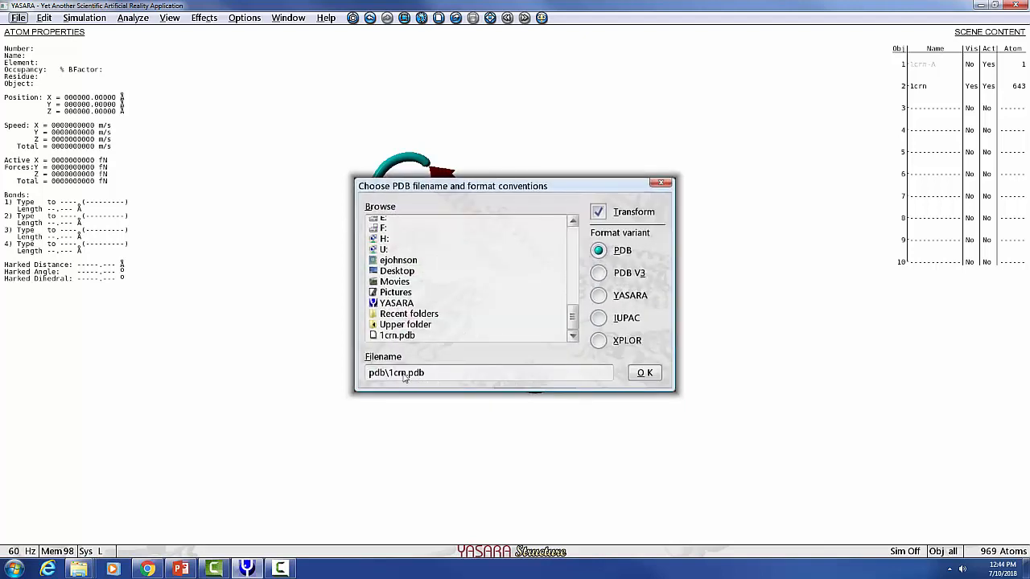
left_click(662, 182)
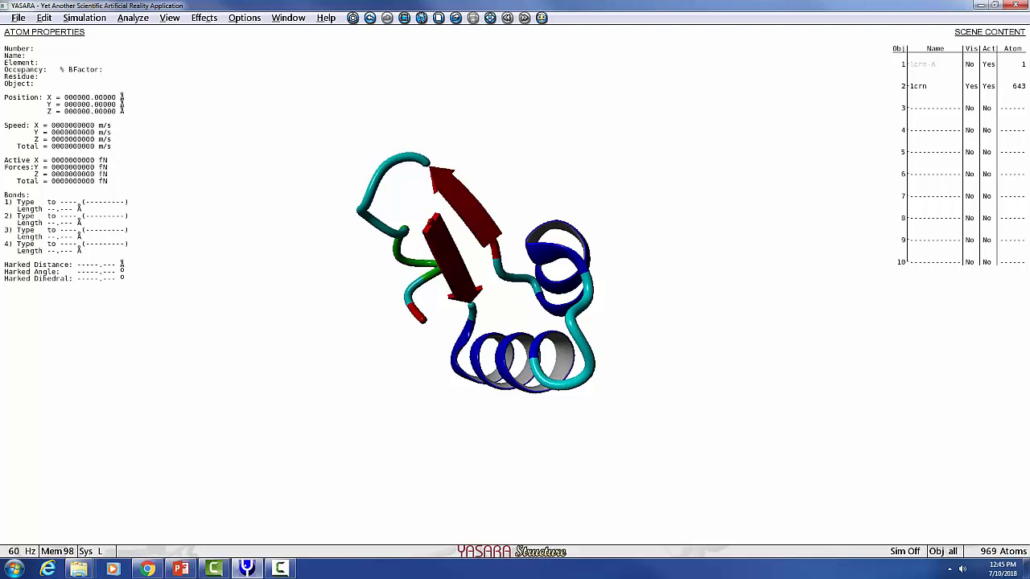
- Switch to PowerPoint and read slides 112 to 114 on the model output files, the homology modeling report and I-TASSER
left_click_drag(1028, 80, 506, 100)
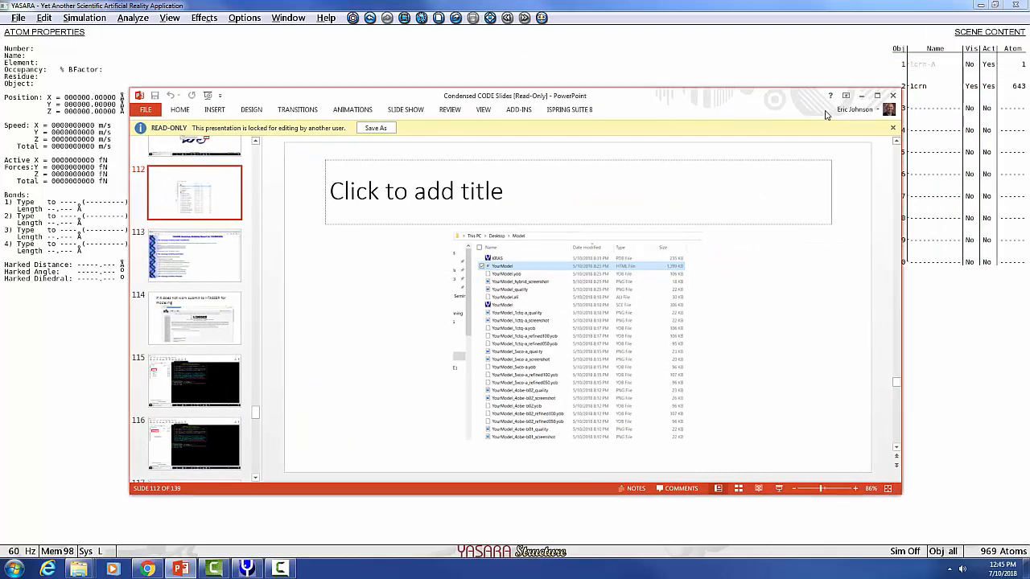
left_click(876, 96)
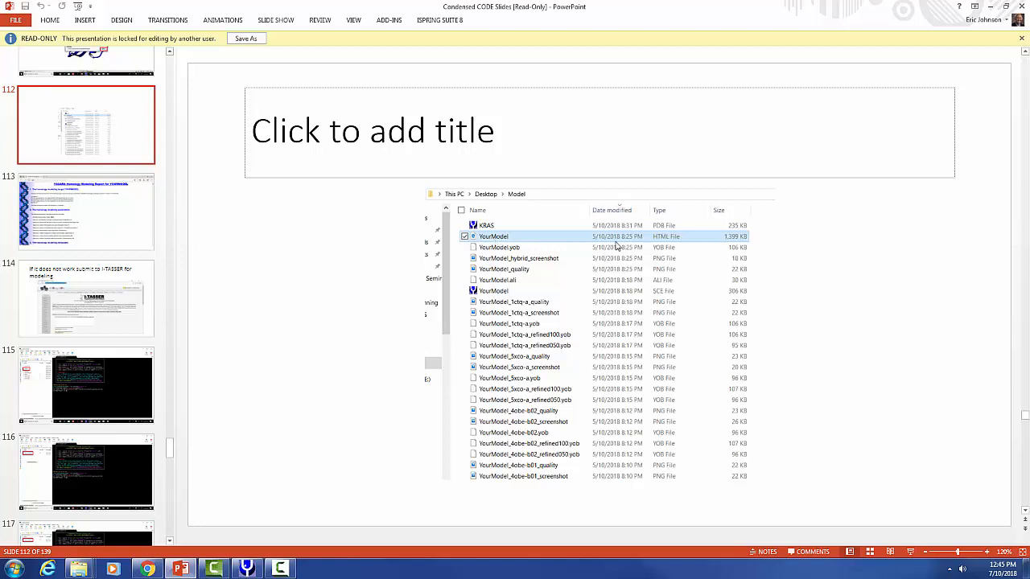
left_click(87, 219)
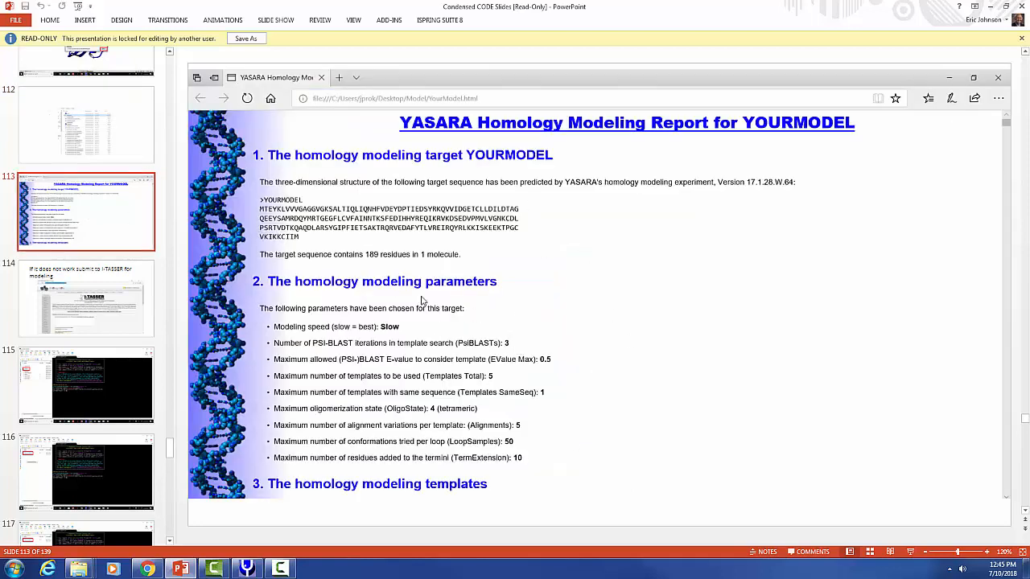
scroll(509, 284, "down", 1)
scroll(508, 285, "up", 1)
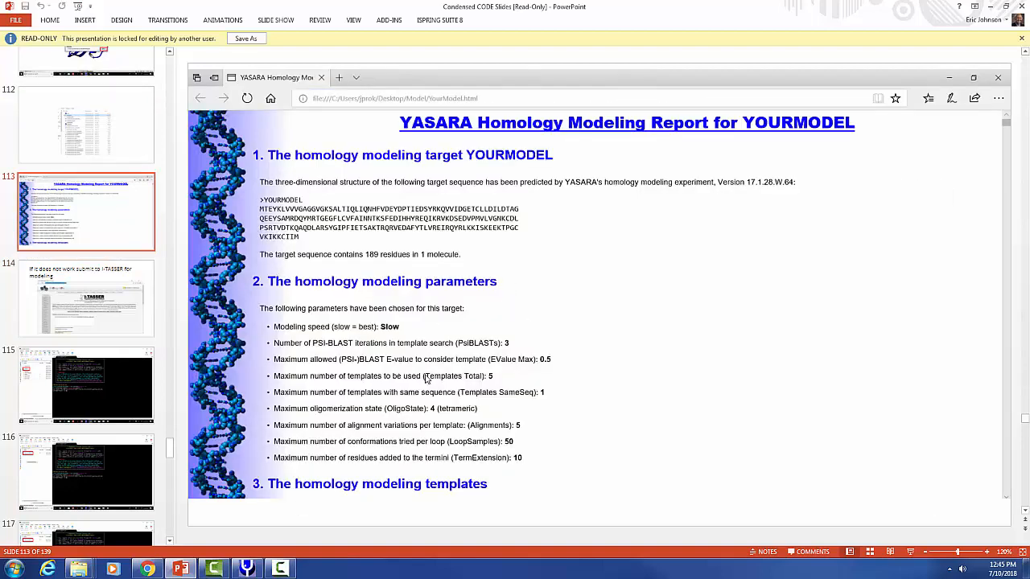
left_click(133, 319)
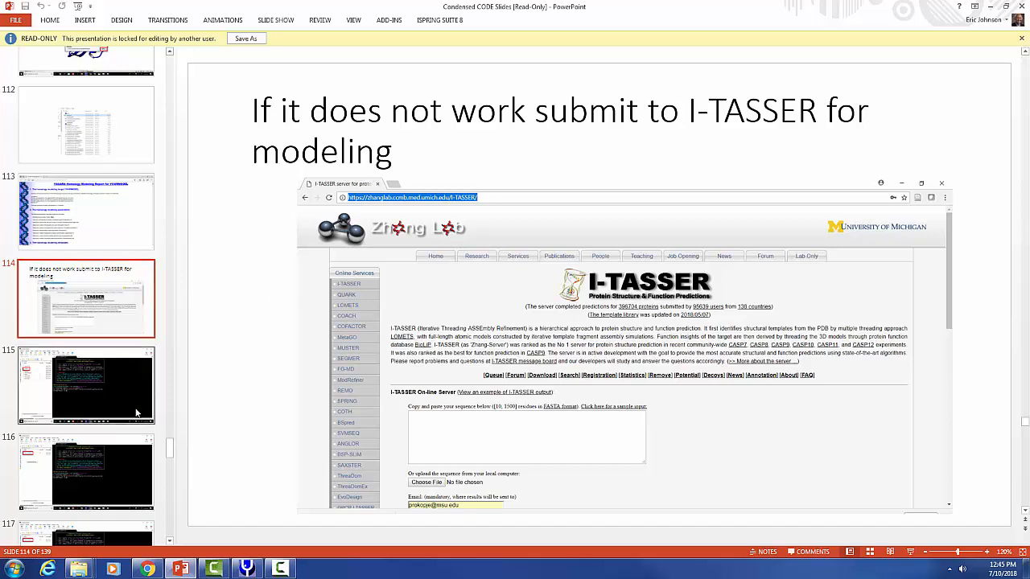
scroll(167, 450, "down", 1)
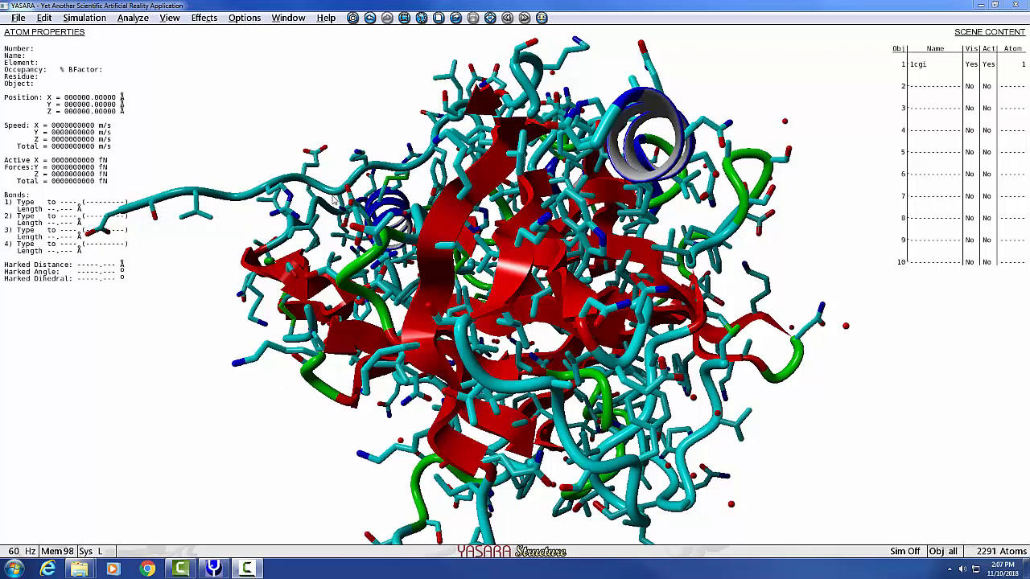
- Return to YASARA and set the molecular dynamics force field for 1cgi to YASARA with its default parameters
left_click(83, 19)
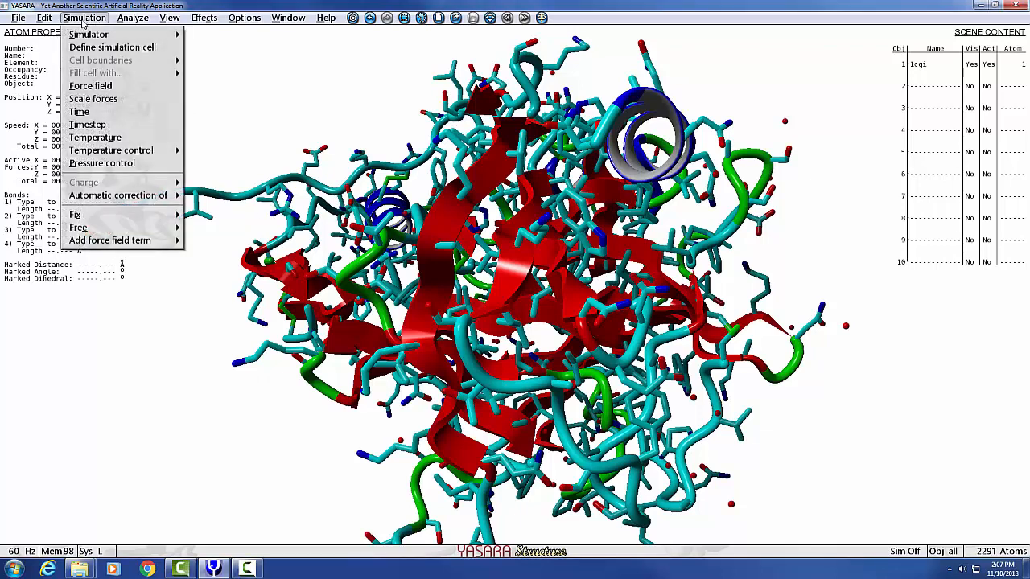
left_click(102, 86)
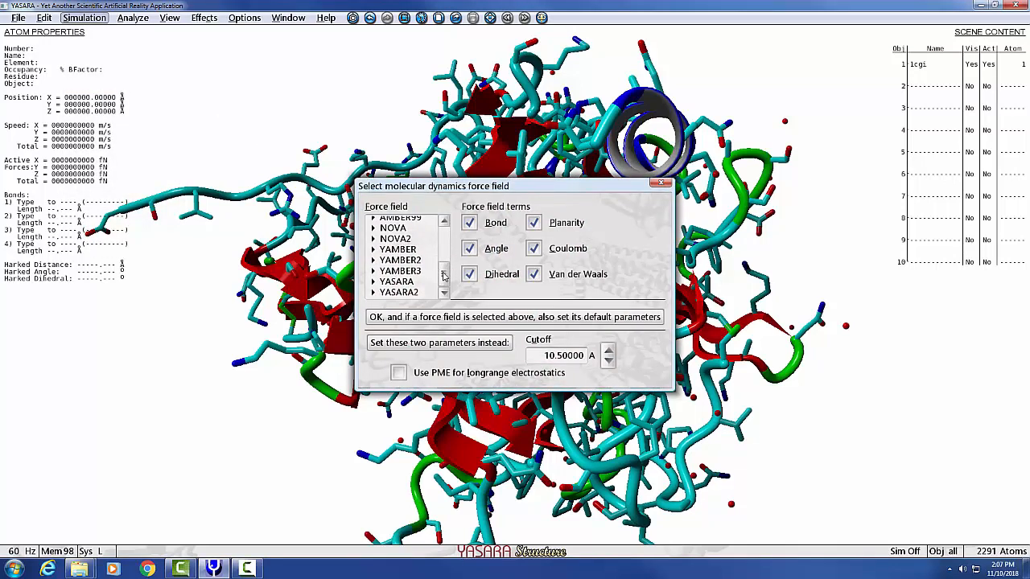
left_click(415, 284)
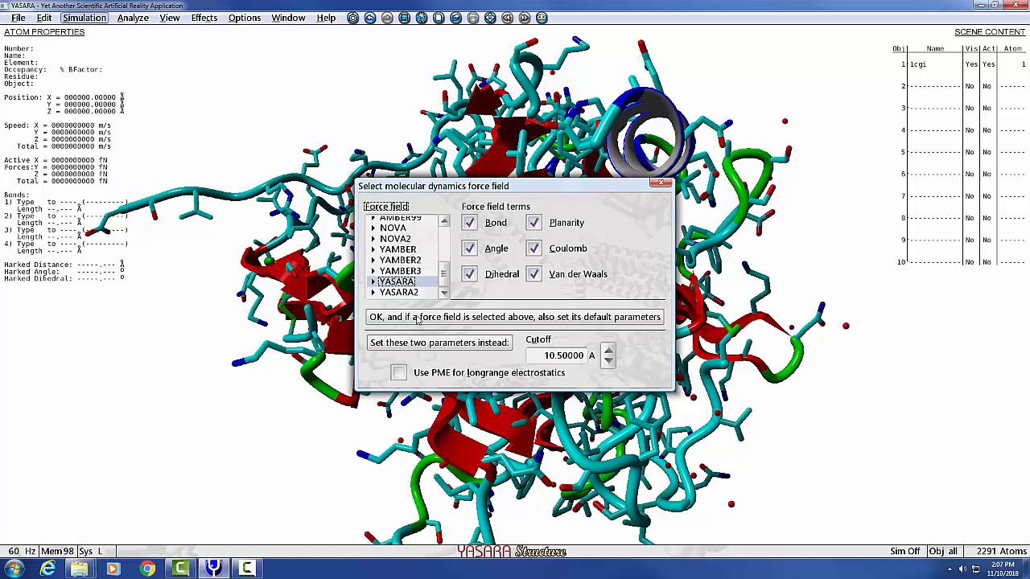
left_click(508, 320)
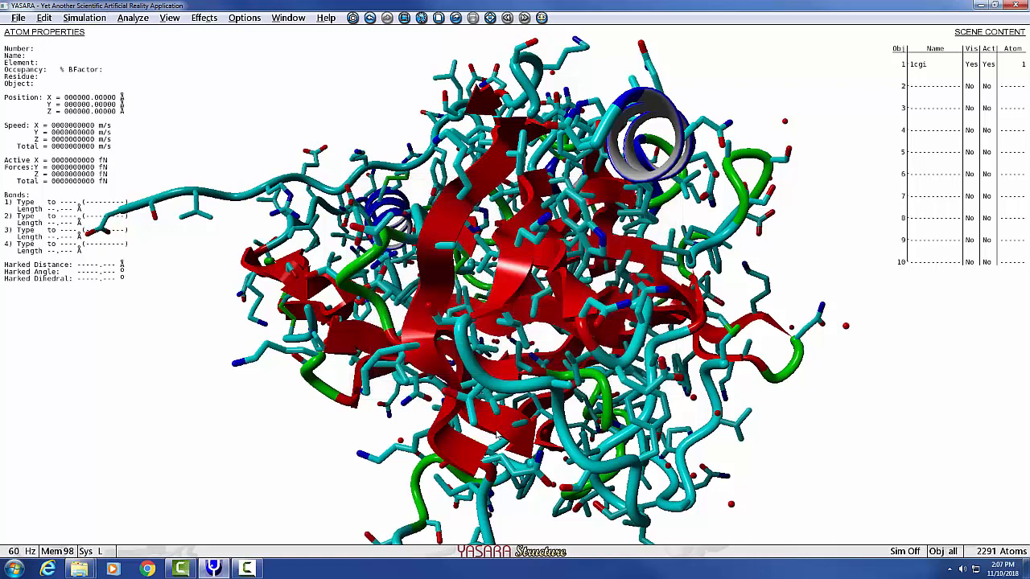
- Play the em_runclean.mcr macro from the YASARA mcr folder to energy-minimize 1cgi
left_click(241, 17)
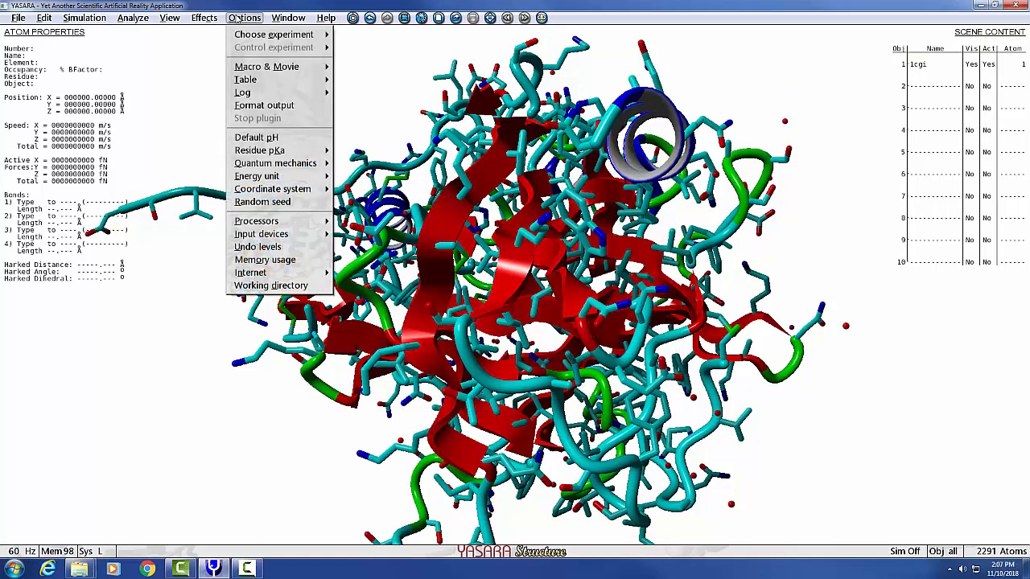
mouse_move(253, 70)
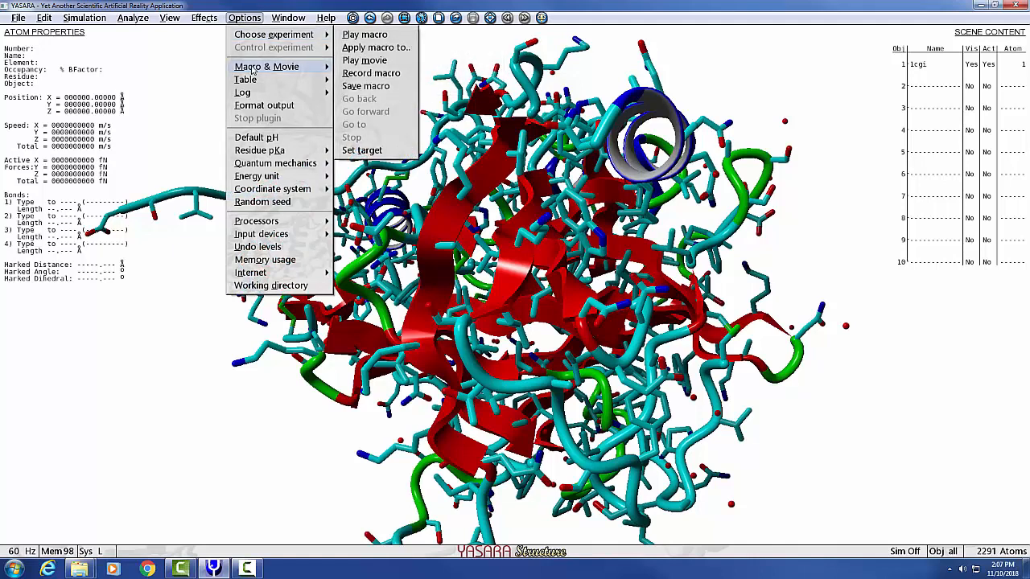
left_click(389, 35)
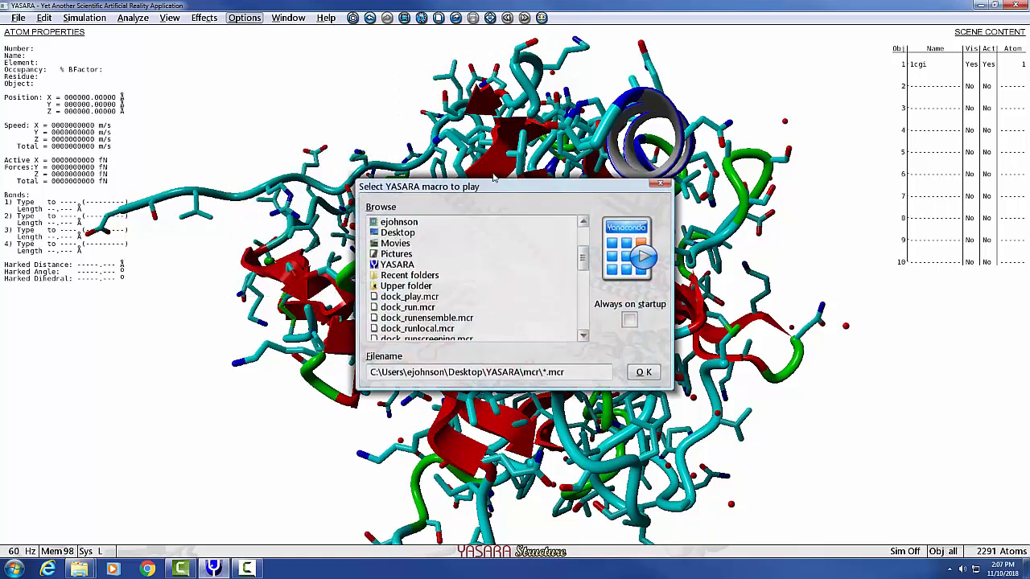
scroll(442, 282, "down", 1)
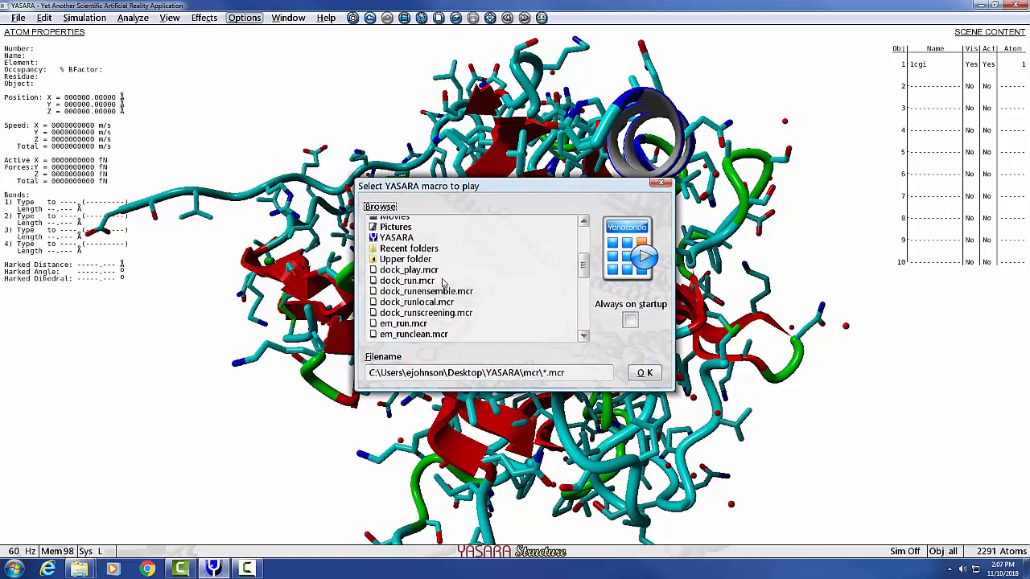
scroll(443, 282, "down", 1)
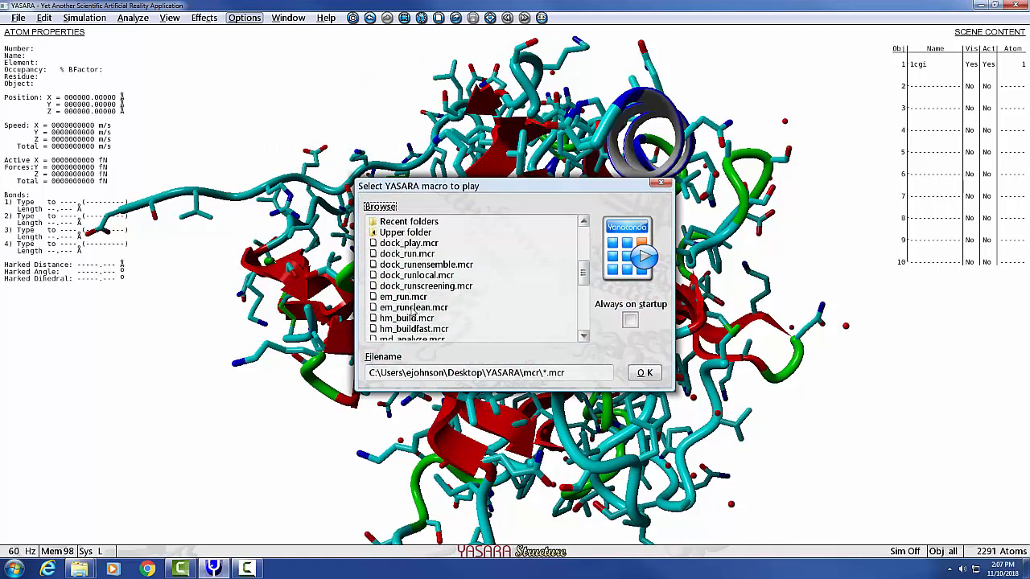
left_click(412, 310)
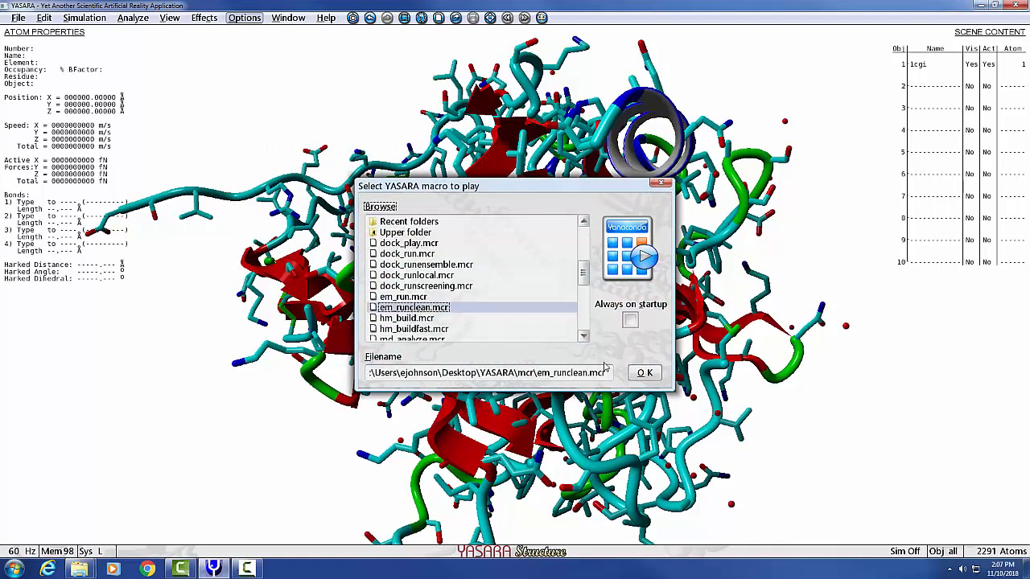
left_click(645, 374)
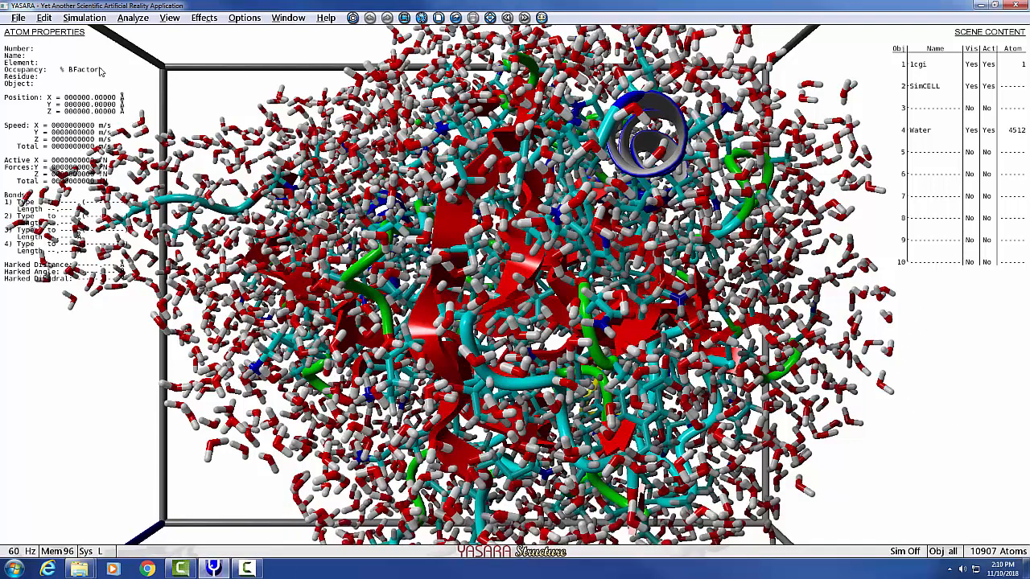
- Start saving as a PDB file with only the 1cgi object selected, without the water
left_click(18, 18)
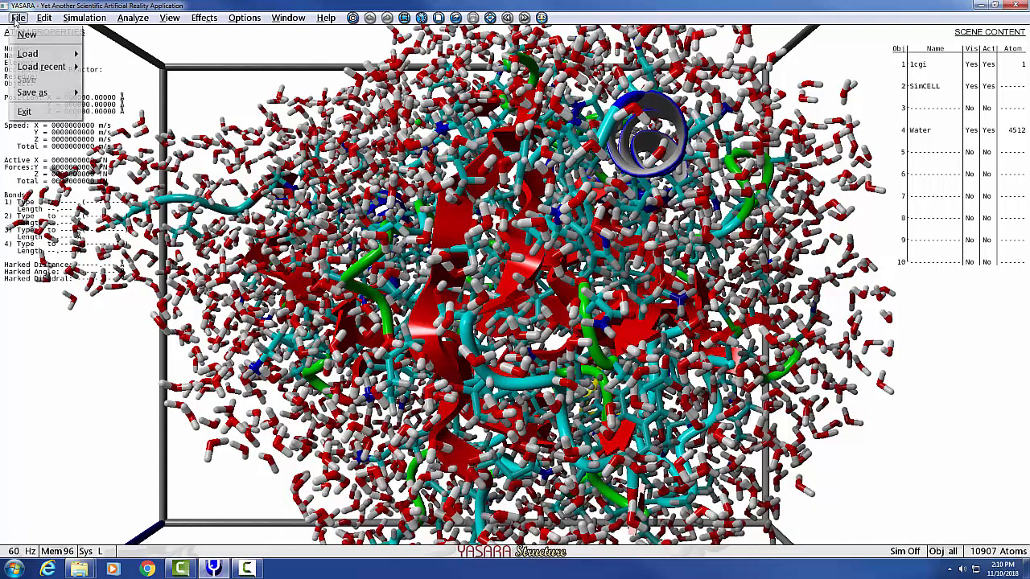
mouse_move(27, 55)
mouse_move(32, 93)
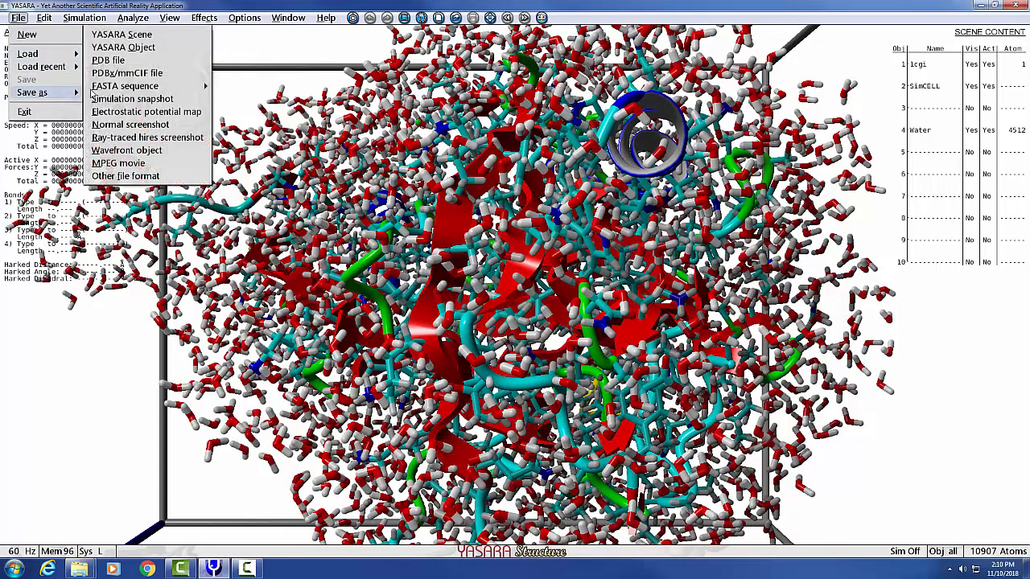
left_click(110, 61)
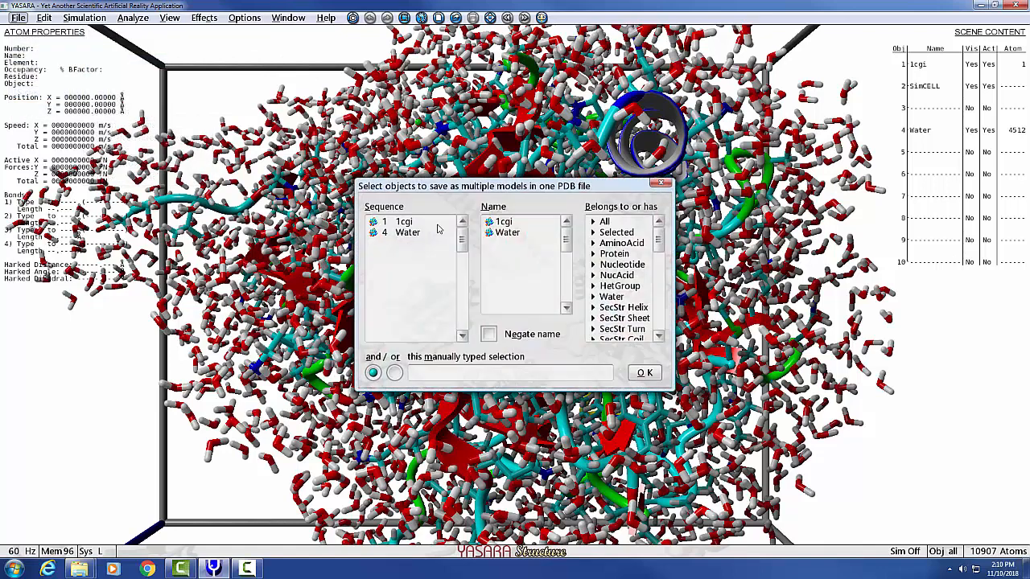
left_click(400, 223)
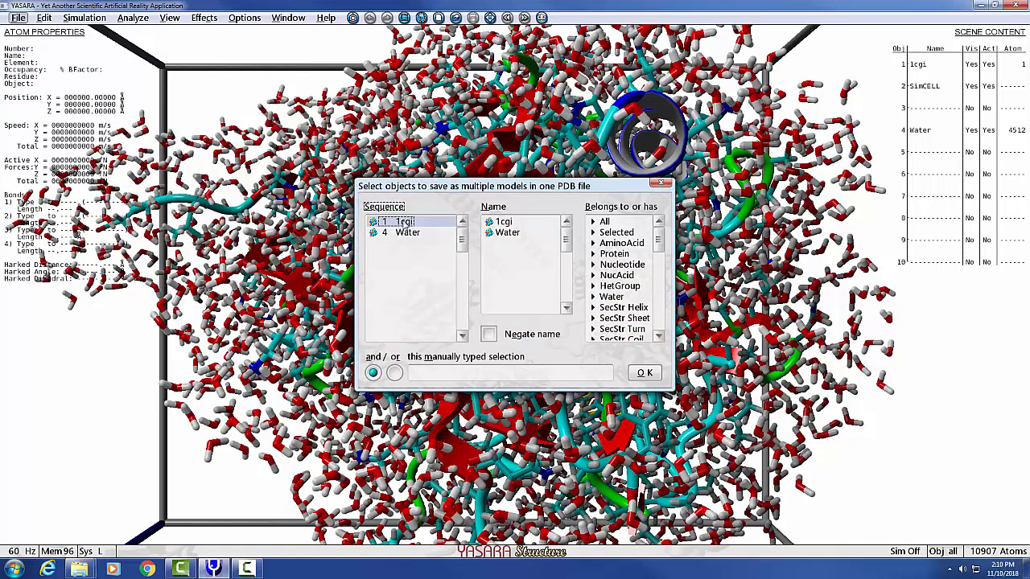
left_click(500, 222)
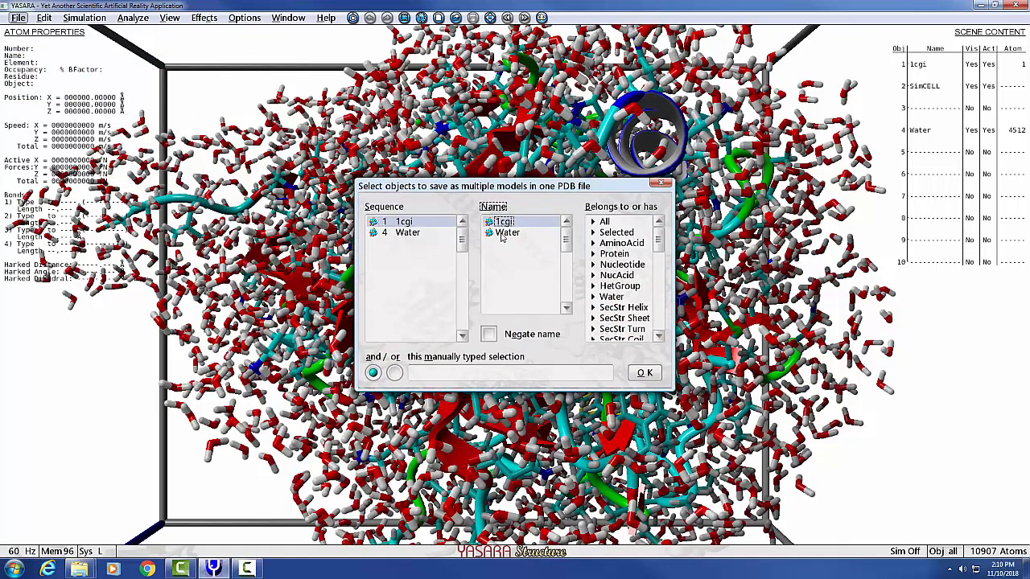
left_click(650, 373)
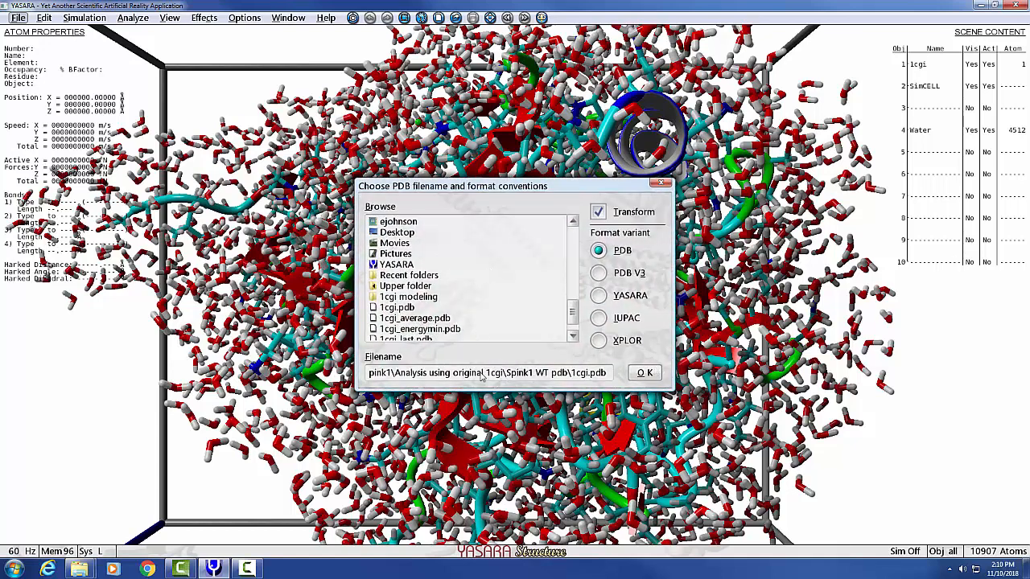
- Replace the PDB filename with test file in the Spink1 WT pdb folder, keeping the PDB format variant
left_click(590, 375)
left_click(584, 375)
left_click(588, 380)
key("BackSpace")
key("BackSpace")
key("BackSpace")
key("BackSpace")
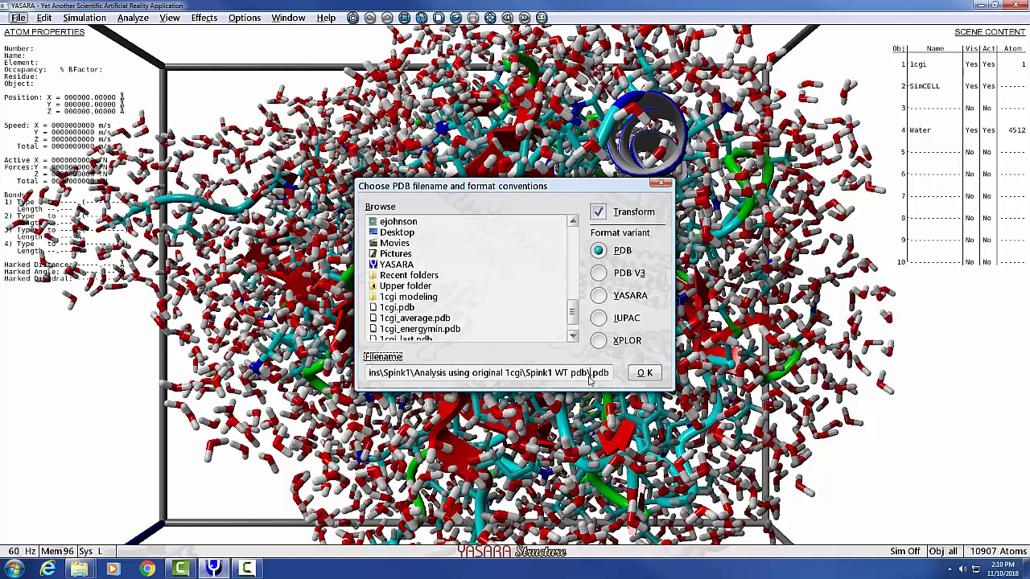
type("test file")
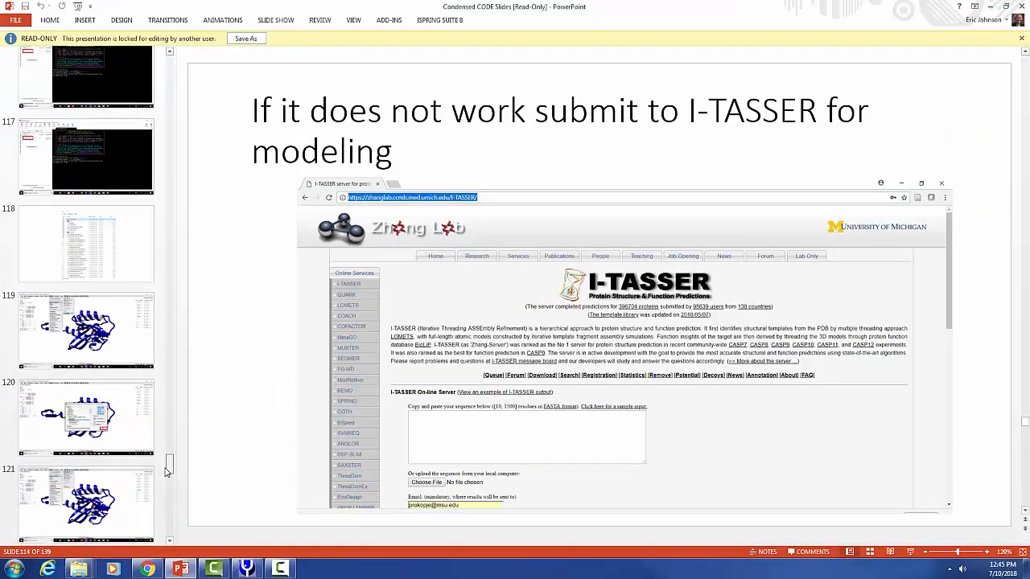
- Switch to PowerPoint and read slides 118 and 119 on the md_run_CODE macro file and setting the macro target
left_click(151, 252)
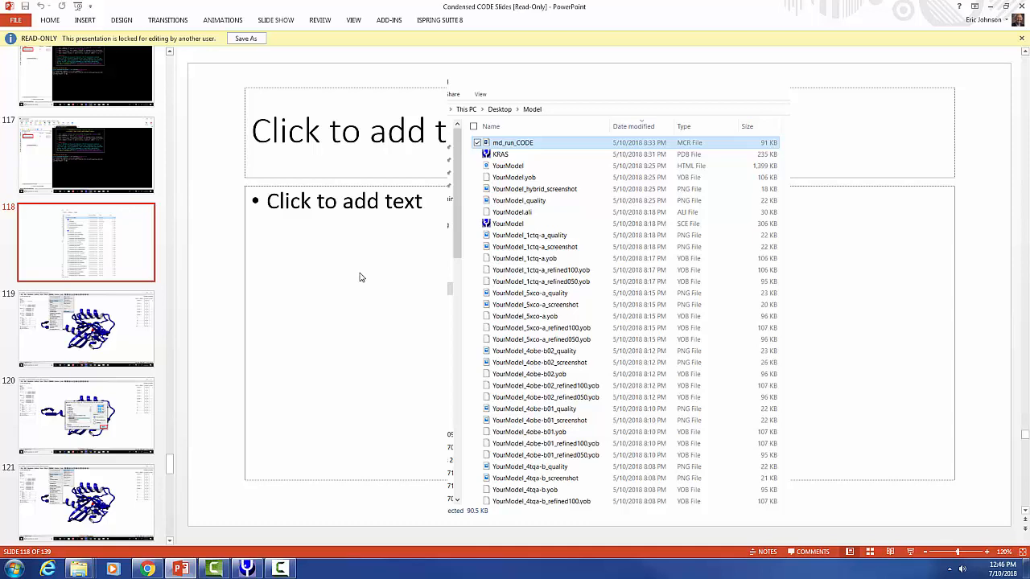
left_click(103, 344)
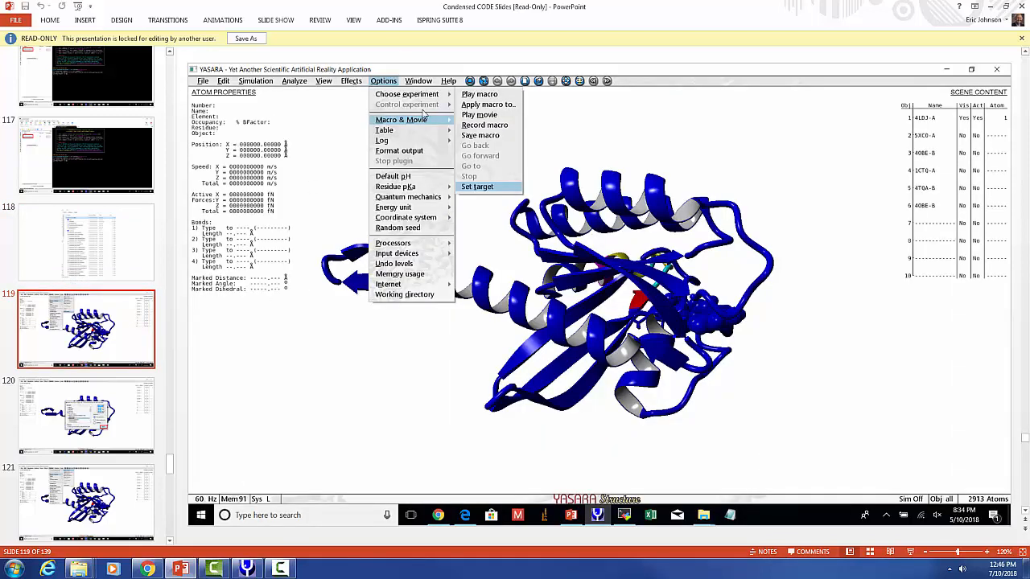
- Return to YASARA and set 1crn.pdb as the macro target, removing the file extension
left_click_drag(414, 7, 1028, 113)
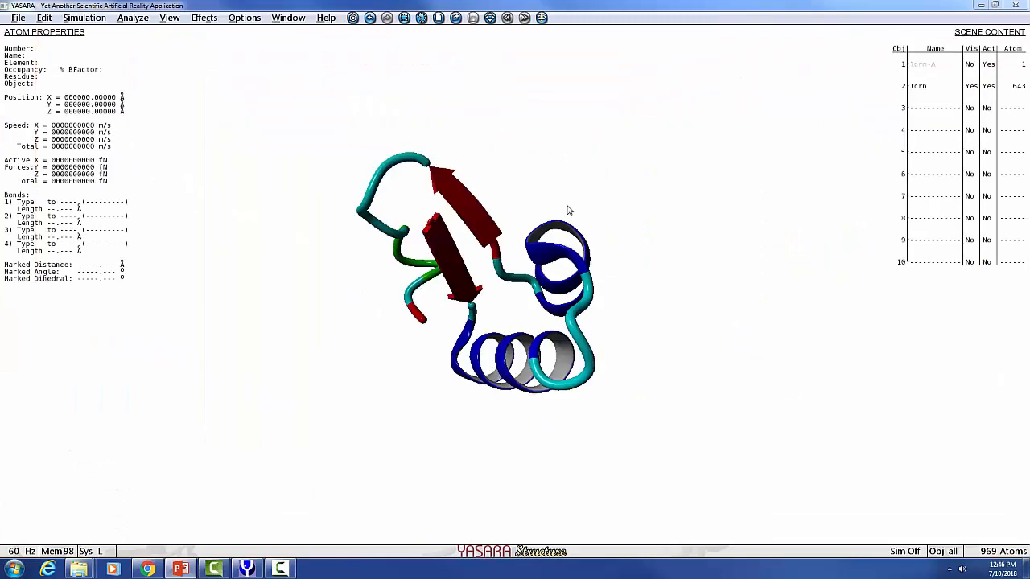
left_click(239, 18)
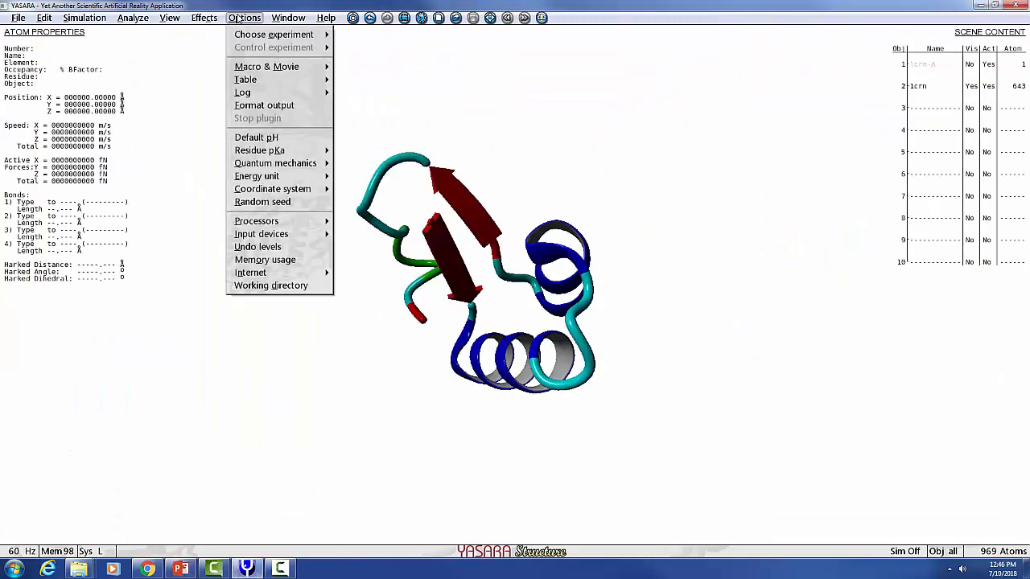
mouse_move(270, 67)
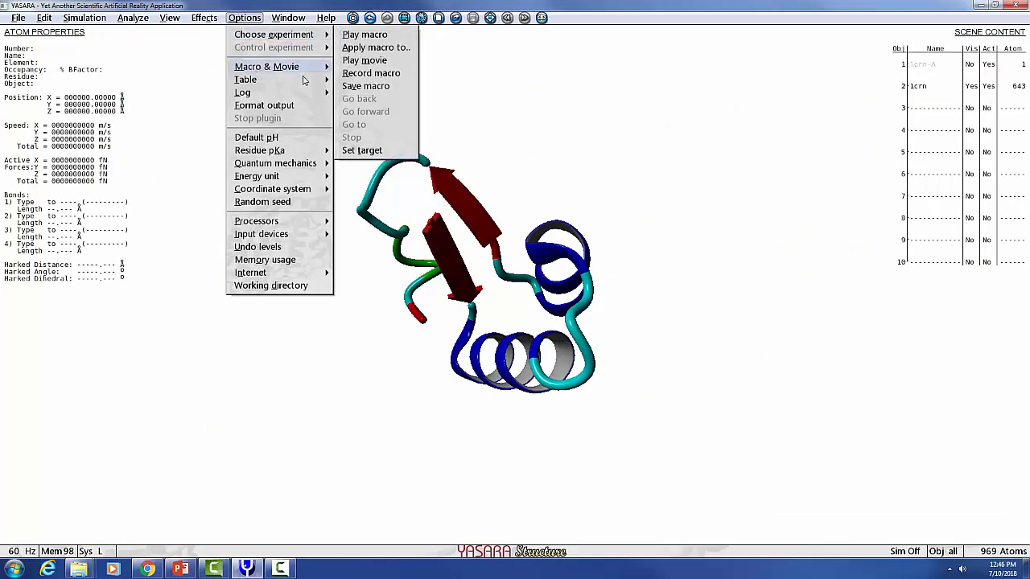
left_click(373, 150)
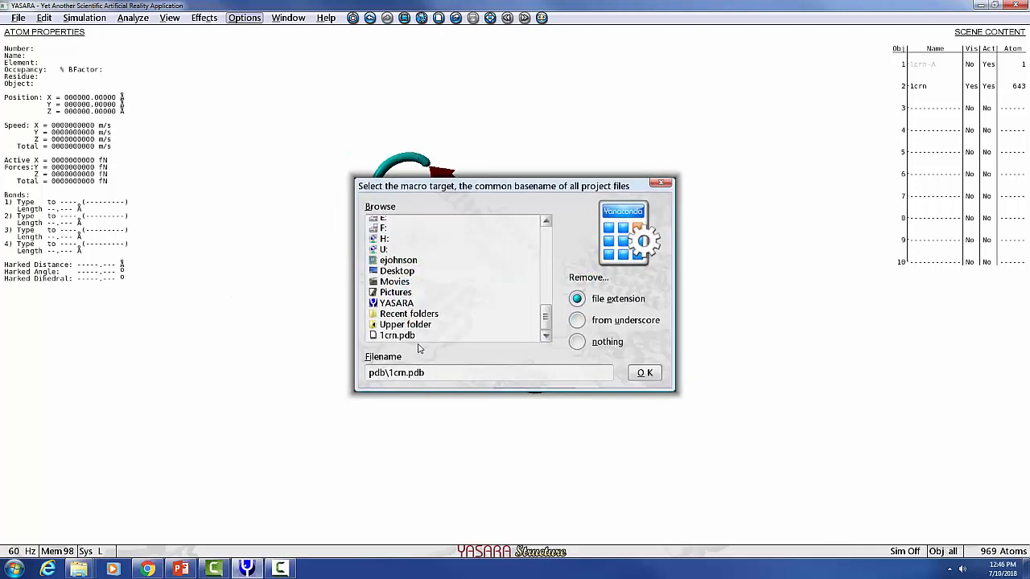
left_click(402, 336)
left_click(648, 378)
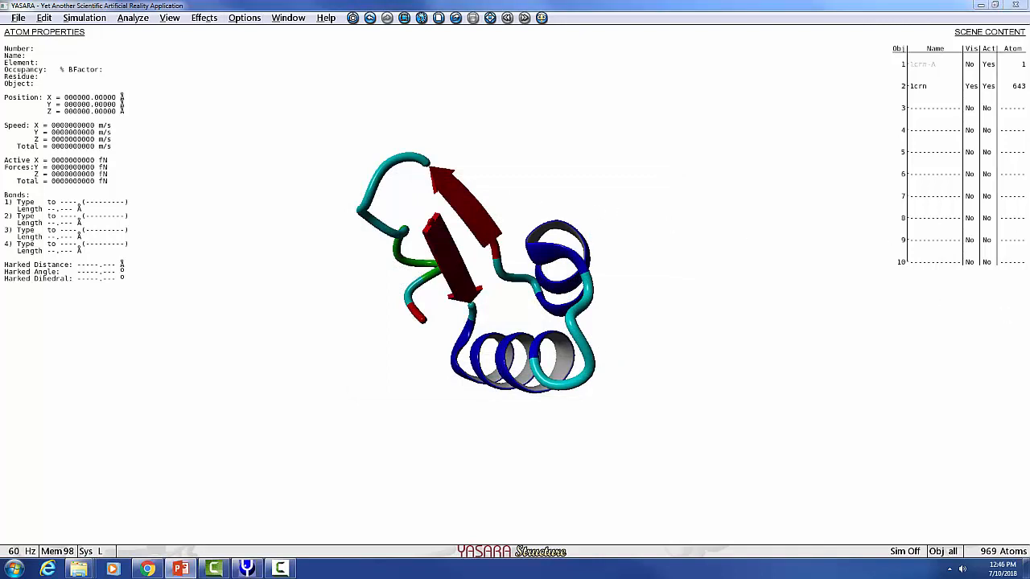
- Play the md_run_CODE.mcr macro from the CODE project folder to start the 1crn molecular dynamics simulation
left_click(238, 19)
mouse_move(257, 68)
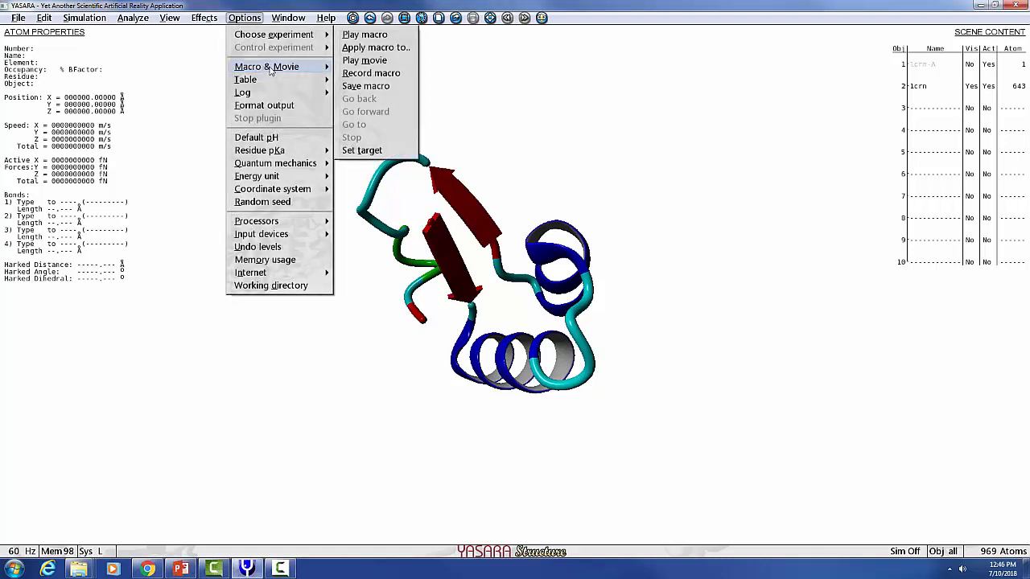
left_click(370, 36)
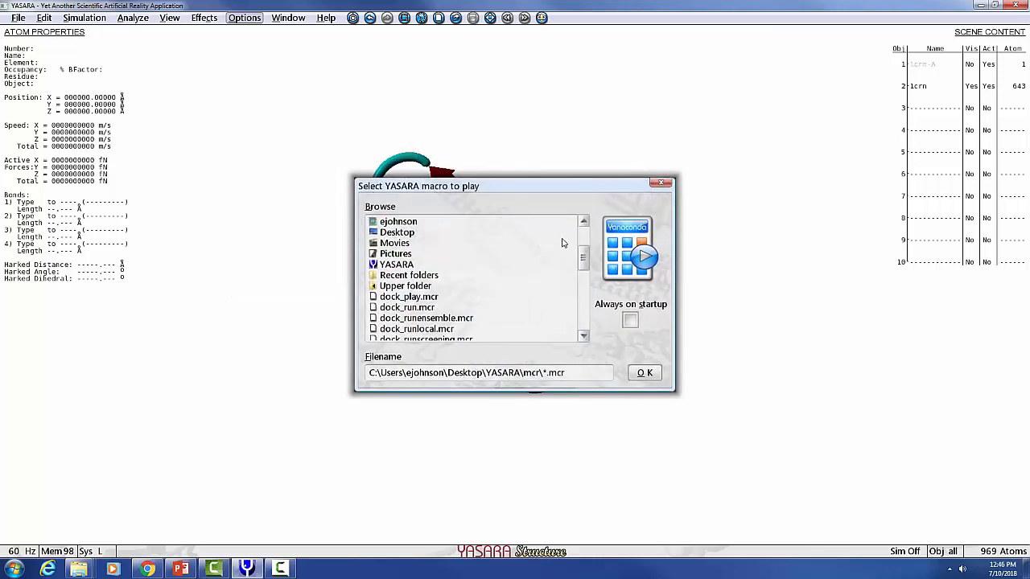
left_click_drag(583, 262, 592, 235)
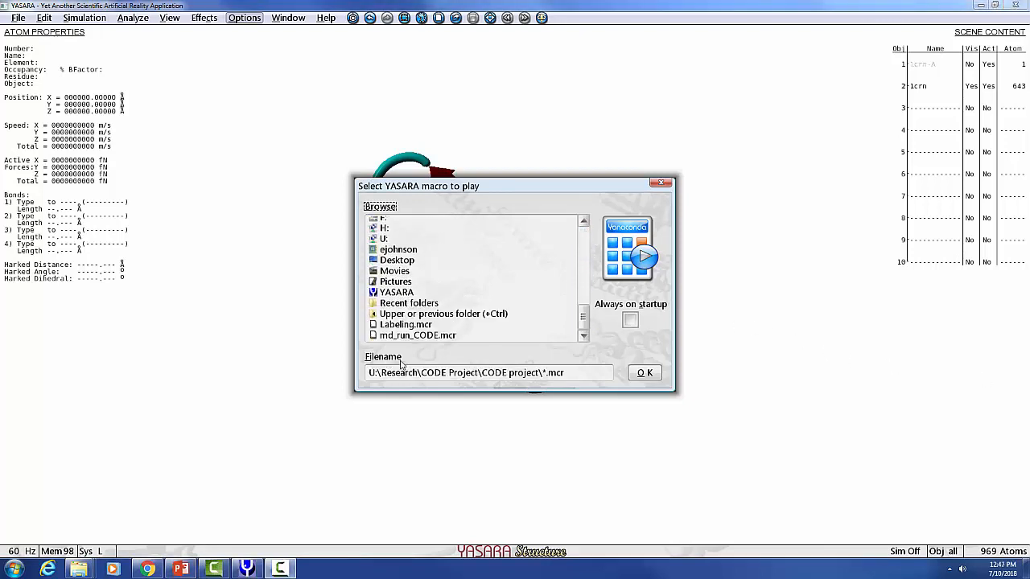
left_click(412, 336)
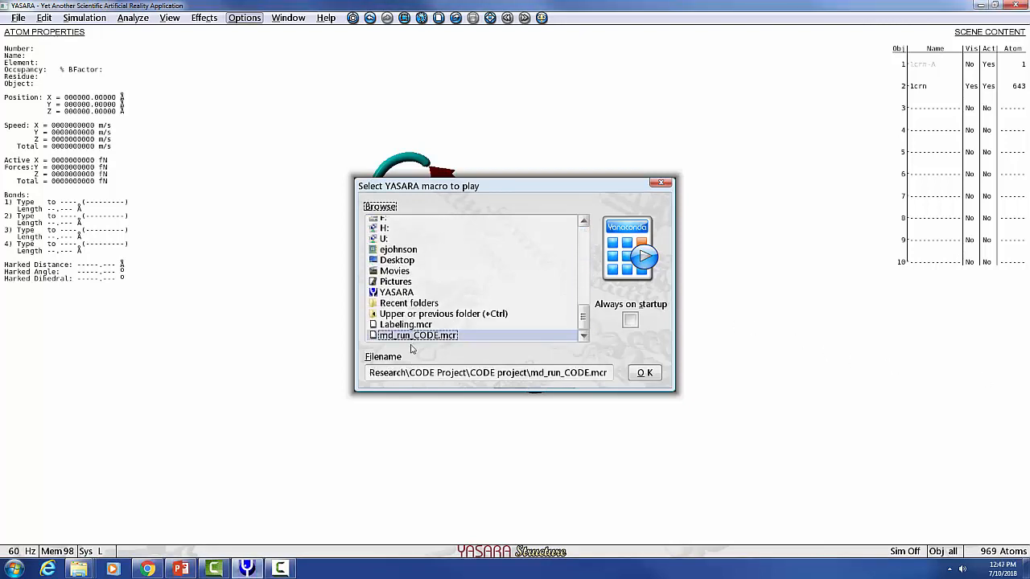
left_click(643, 373)
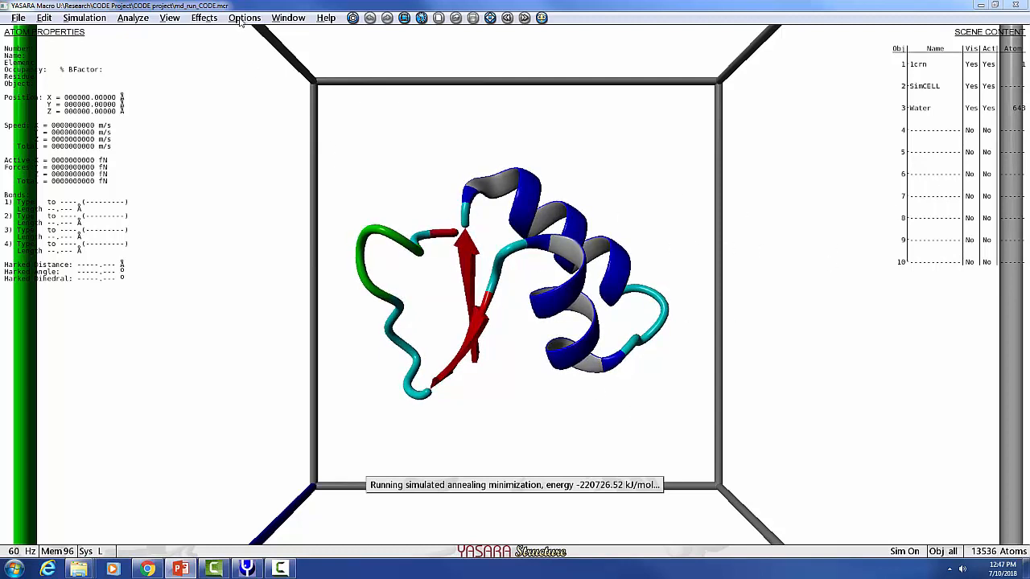
- Show the side chains of 1crn in the running simulation, and exit YASARA
left_click(169, 18)
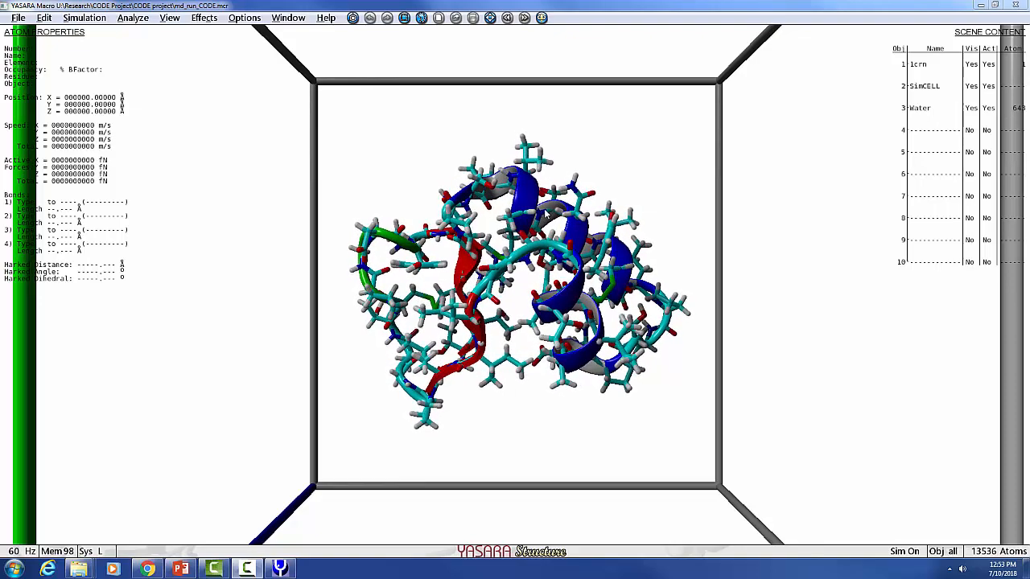
left_click(1014, 5)
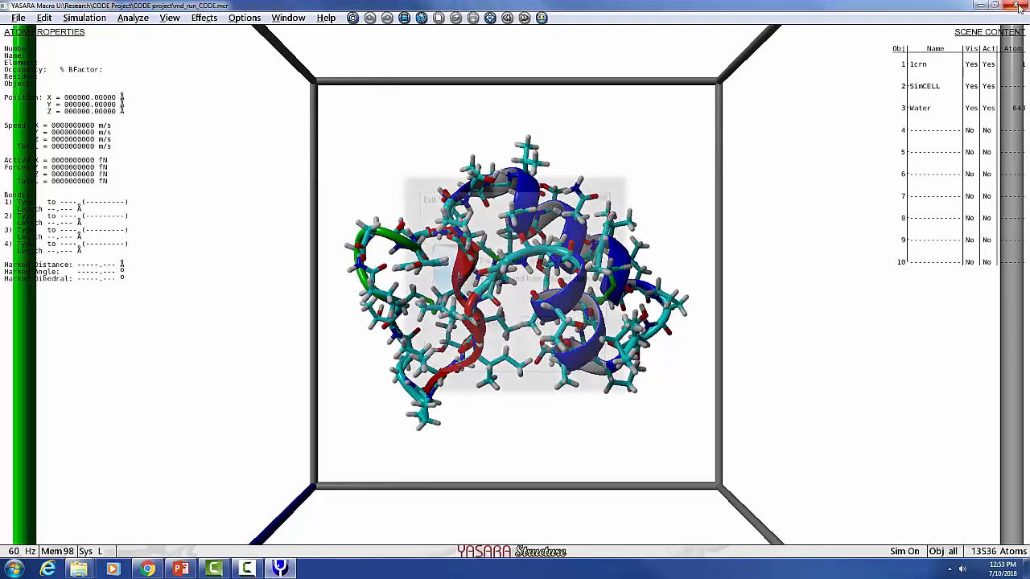
left_click(488, 332)
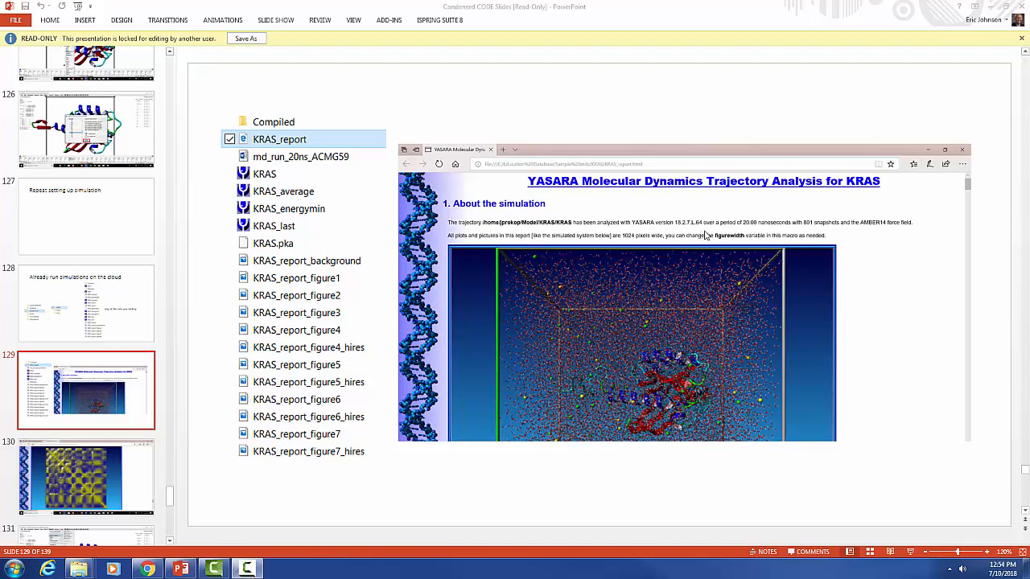
- In PowerPoint, move on from slide 129 to slide 130 and examine the matrix plot in the KRAS trajectory report
left_click(130, 479)
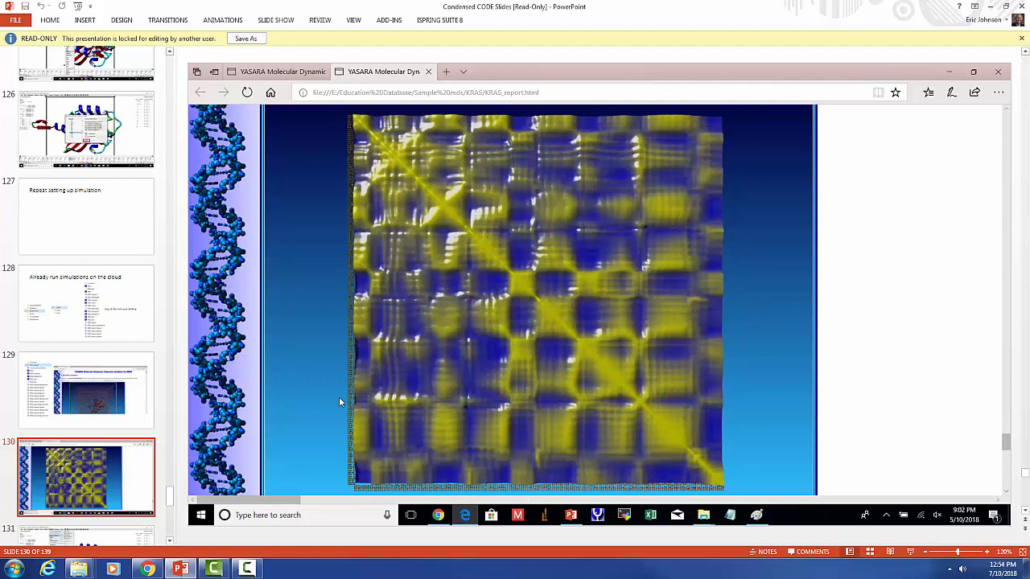
left_click_drag(167, 496, 169, 497)
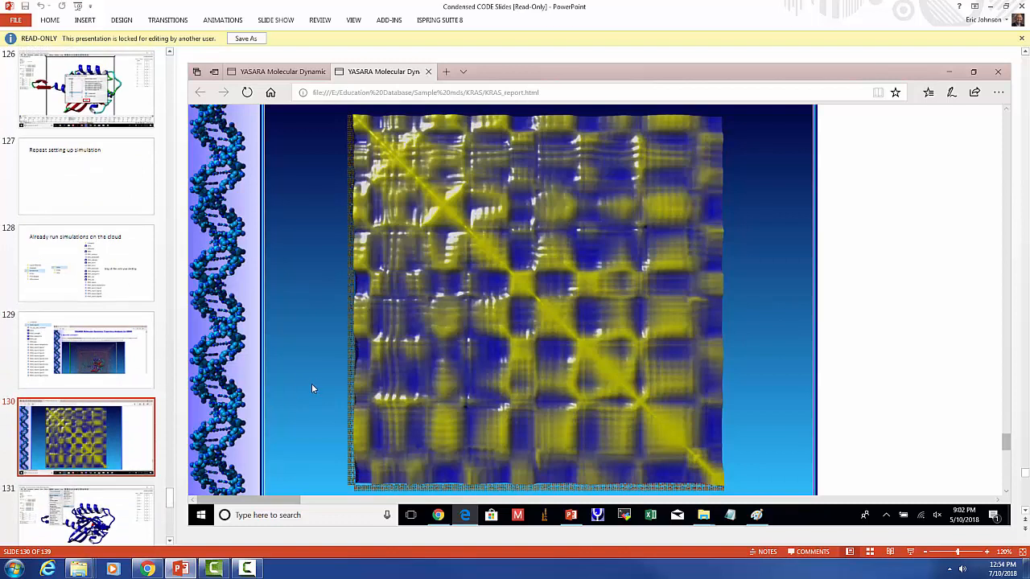